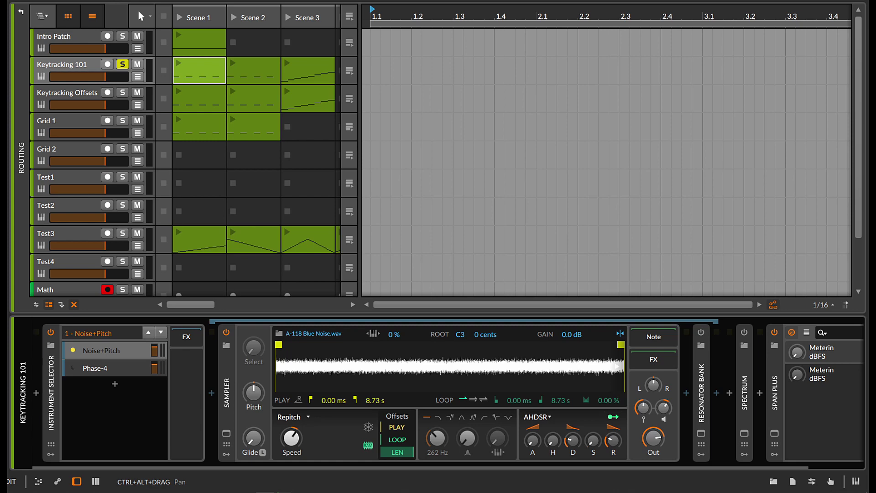
Tweak the sampler filter, expand the Resonator Bank, and audition the Scene 1 clip
{"action": "mouse_move", "coordinate": [437, 438]}
{"action": "left_mouse_down"}
{"action": "mouse_move", "coordinate": [436, 461]}
{"action": "mouse_move", "coordinate": [437, 438]}
{"action": "left_mouse_up"}
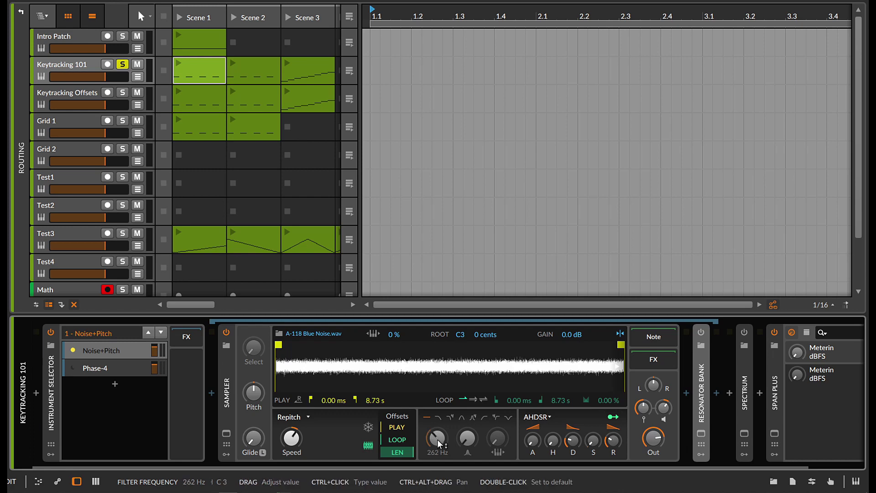
{"action": "double_click", "coordinate": [701, 389]}
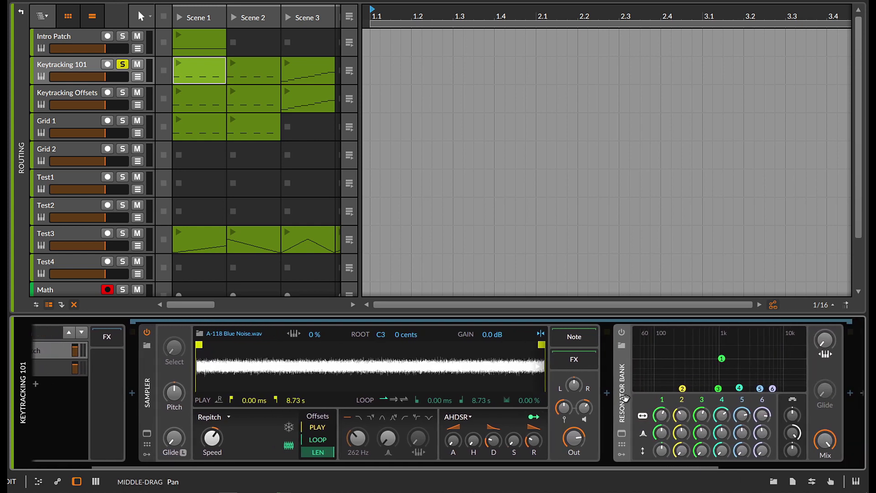
{"action": "left_click", "coordinate": [179, 64]}
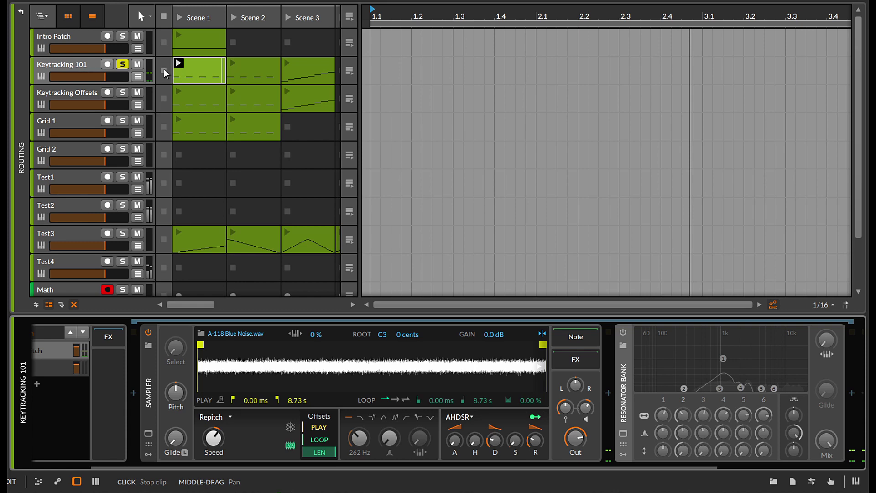
{"action": "left_click", "coordinate": [164, 73]}
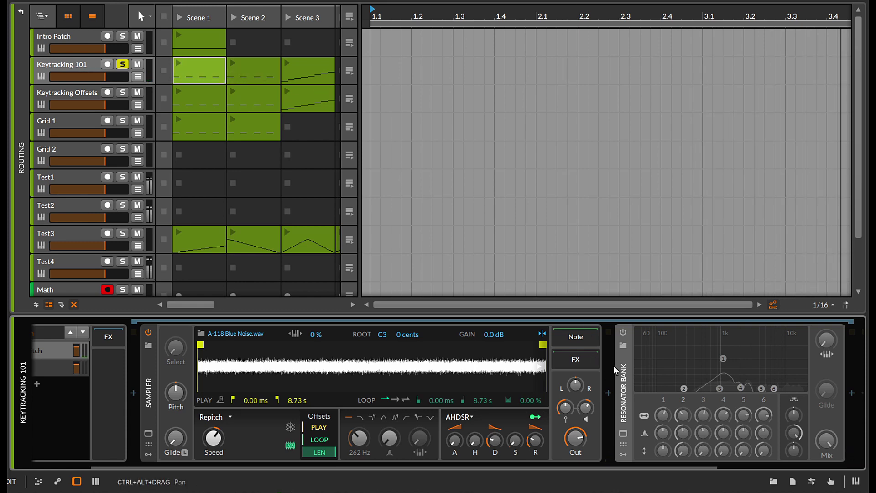
Switch on the Resonator Bank and set band 1's frequency to C3
{"action": "left_click", "coordinate": [623, 334]}
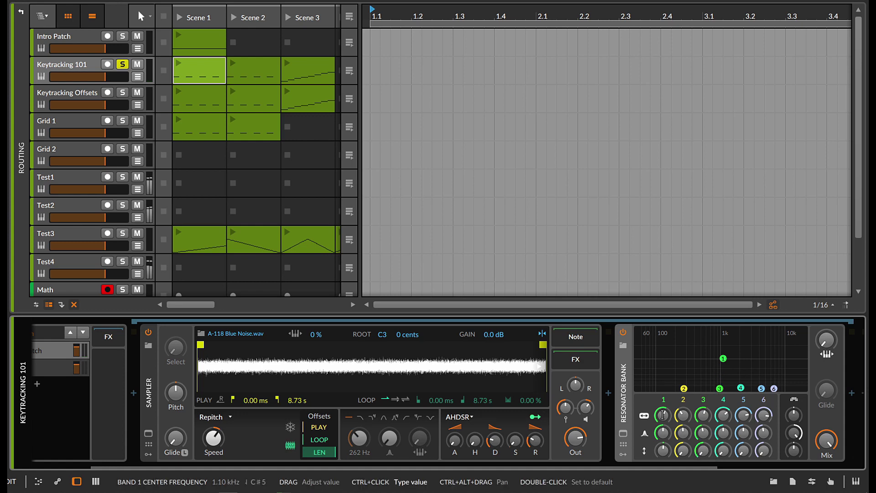
{"action": "left_click", "coordinate": [664, 417], "text": "ctrl"}
{"action": "type", "text": "C3"}
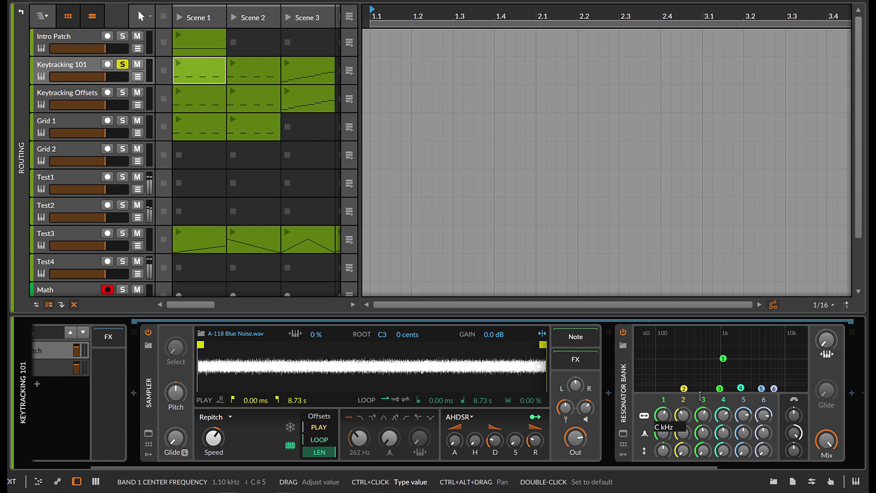
{"action": "key", "text": "Return"}
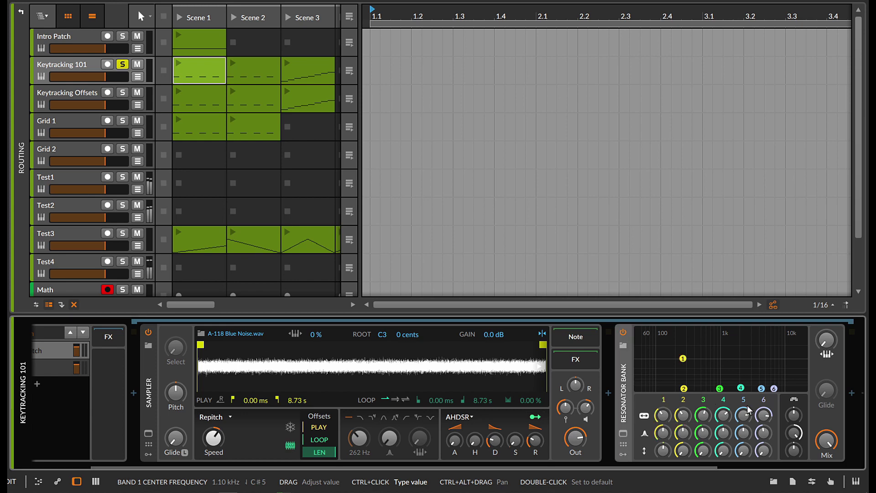
{"action": "mouse_move", "coordinate": [826, 340]}
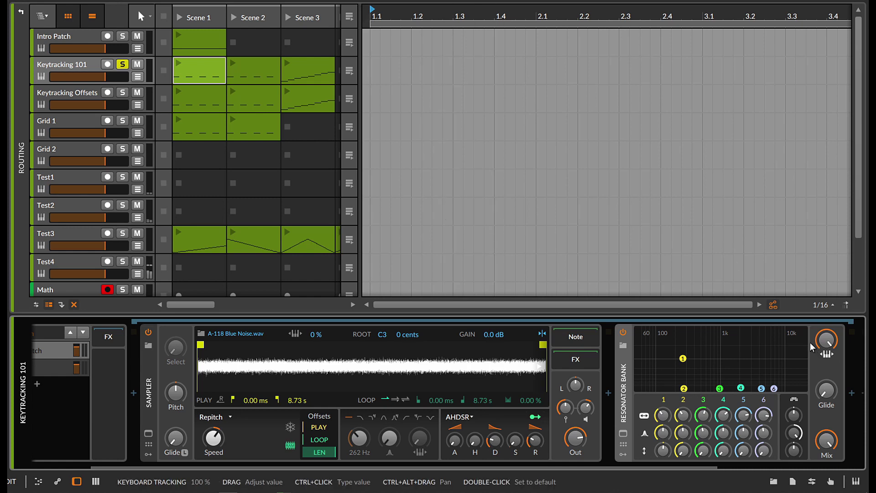
Lower keyboard tracking to 94.4%, play Scene 1, and check the peak in SPAN Plus
{"action": "left_click_drag", "start_coordinate": [827, 340], "coordinate": [827, 345]}
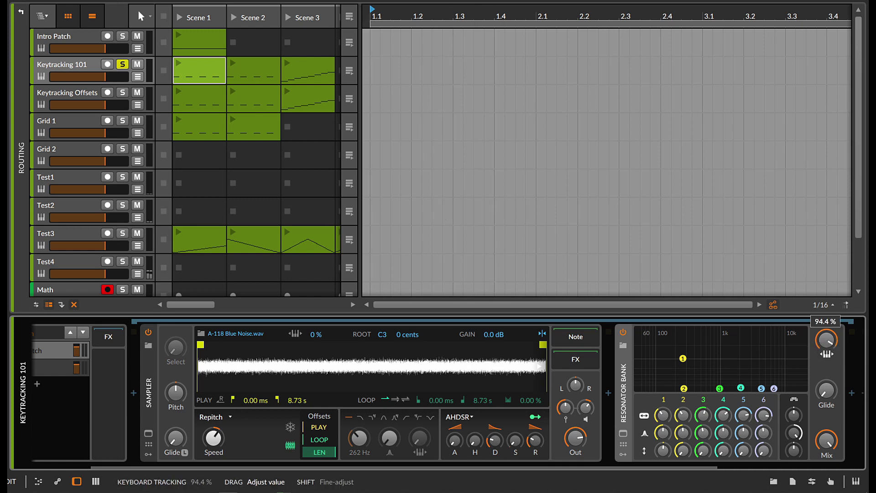
{"action": "left_click", "coordinate": [178, 64]}
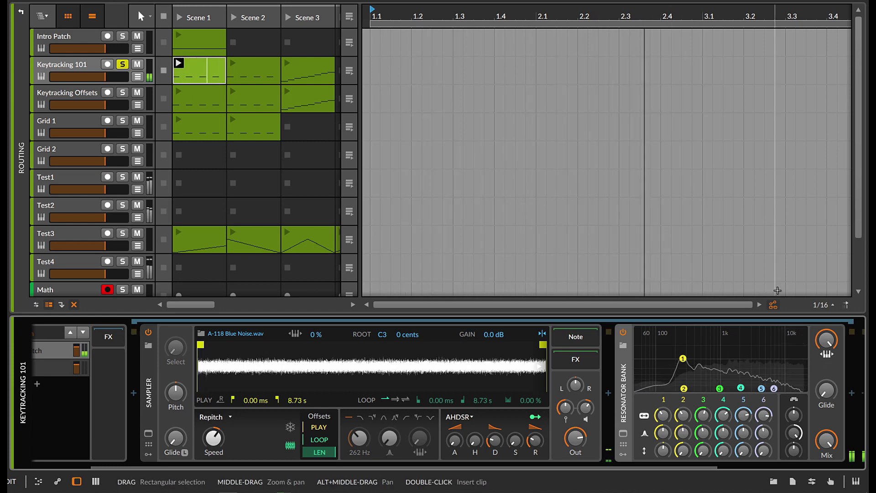
{"action": "scroll", "coordinate": [671, 425], "scroll_direction": "down", "scroll_amount": 5}
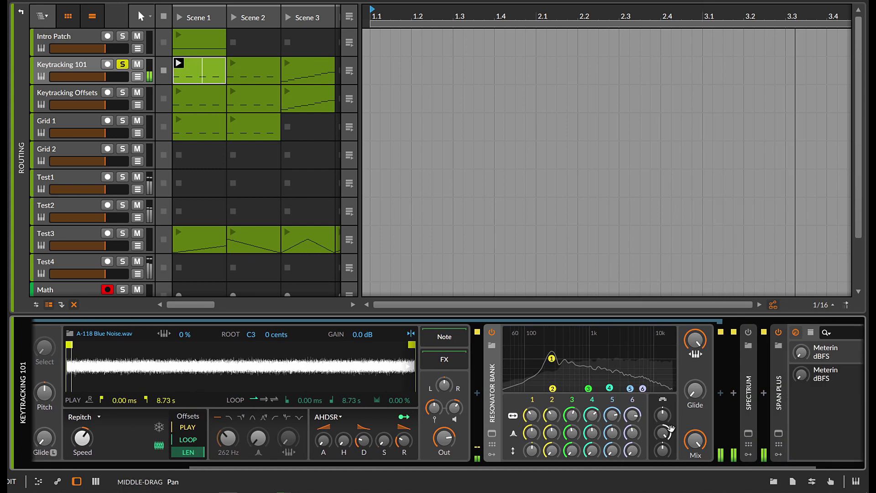
{"action": "left_click", "coordinate": [714, 433]}
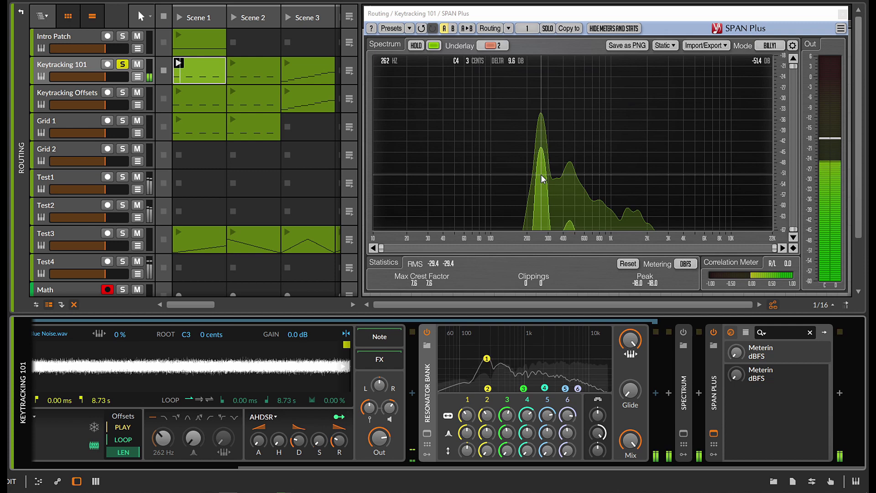
{"action": "key", "text": "Escape"}
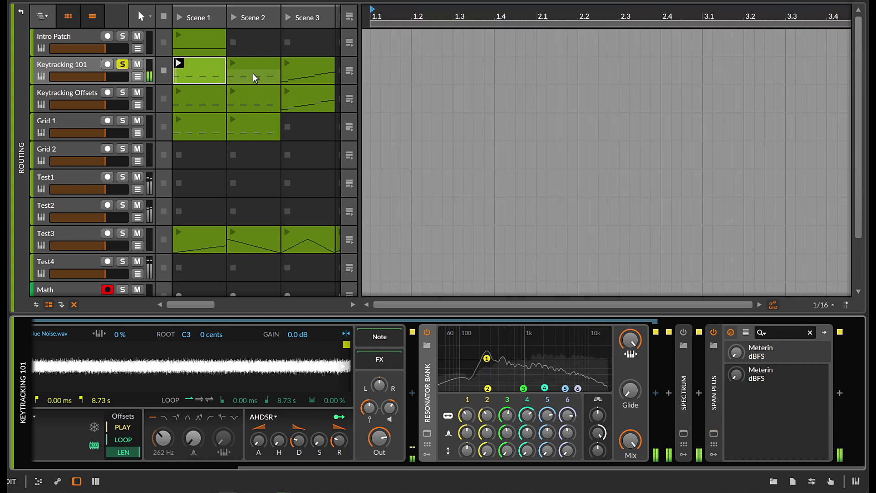
Launch the Scene 2 clip and select its four notes in the editor
{"action": "left_click", "coordinate": [234, 67]}
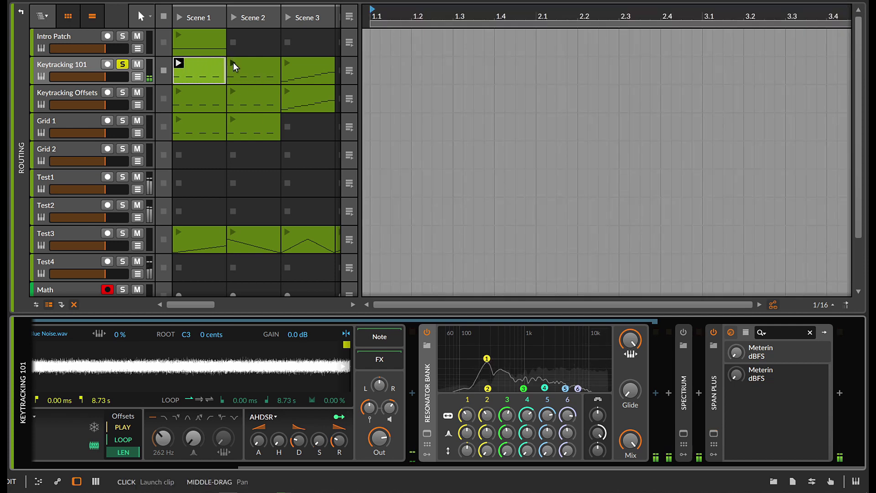
{"action": "double_click", "coordinate": [253, 69]}
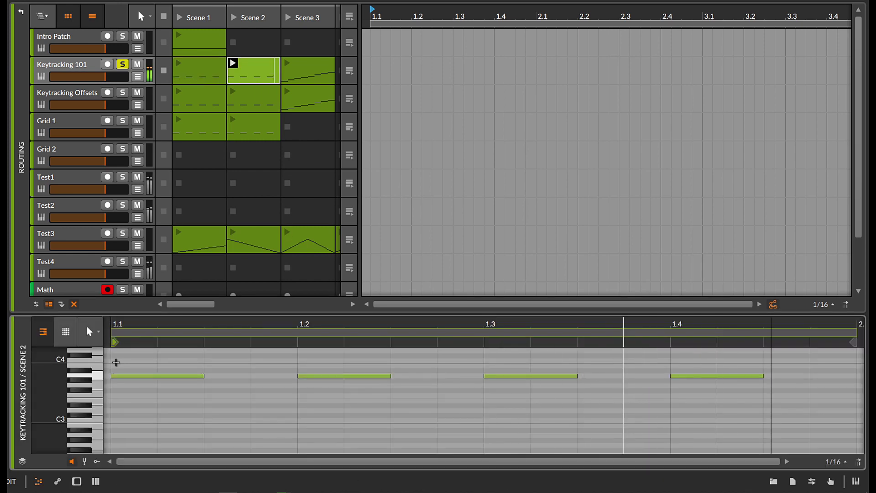
{"action": "left_click_drag", "start_coordinate": [123, 364], "coordinate": [759, 401]}
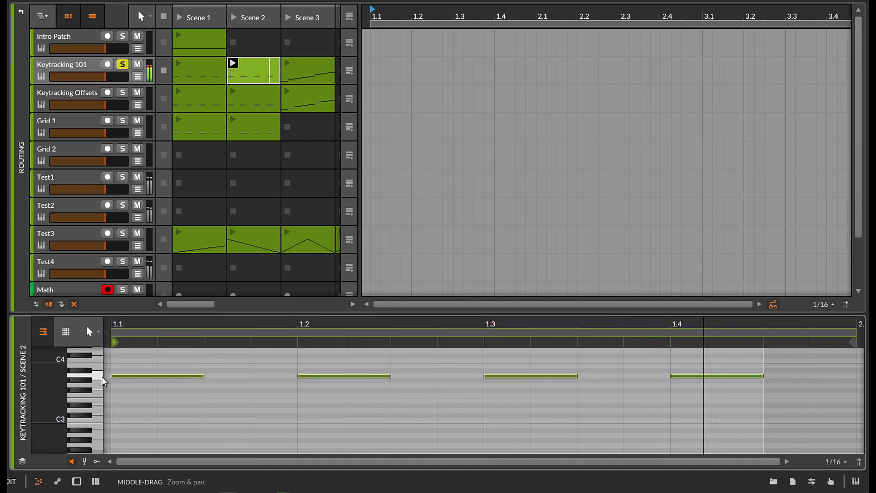
{"action": "key", "text": "d"}
{"action": "scroll", "coordinate": [471, 418], "scroll_direction": "right", "scroll_amount": 5}
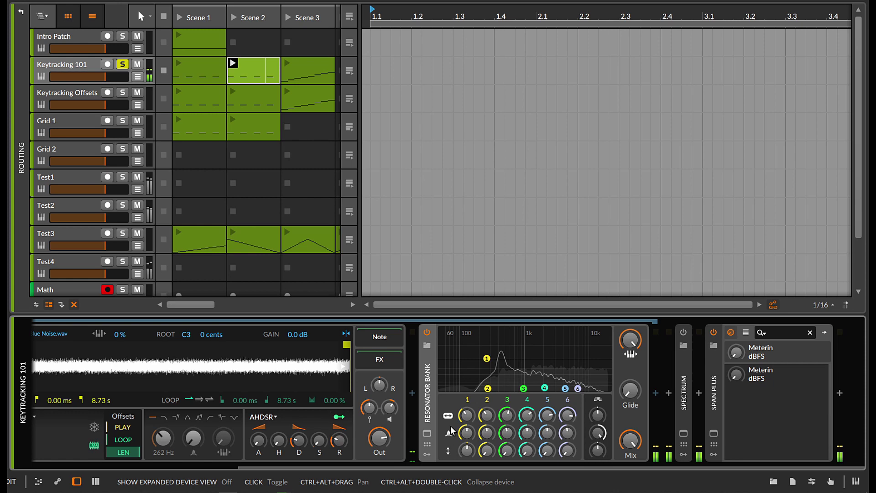
Check the Scene 2 spectrum in SPAN Plus, then play Scene 3 with SPAN Plus reopened
{"action": "left_click", "coordinate": [713, 433]}
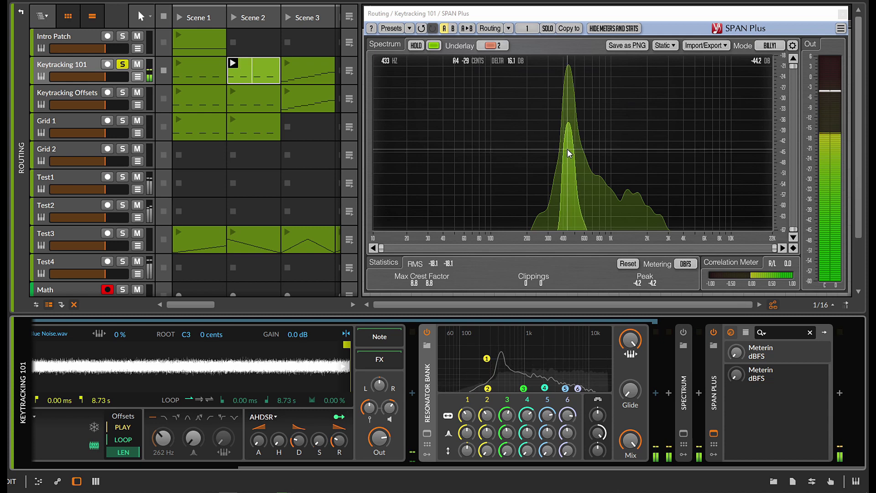
{"action": "left_click", "coordinate": [714, 433]}
{"action": "left_click", "coordinate": [288, 63]}
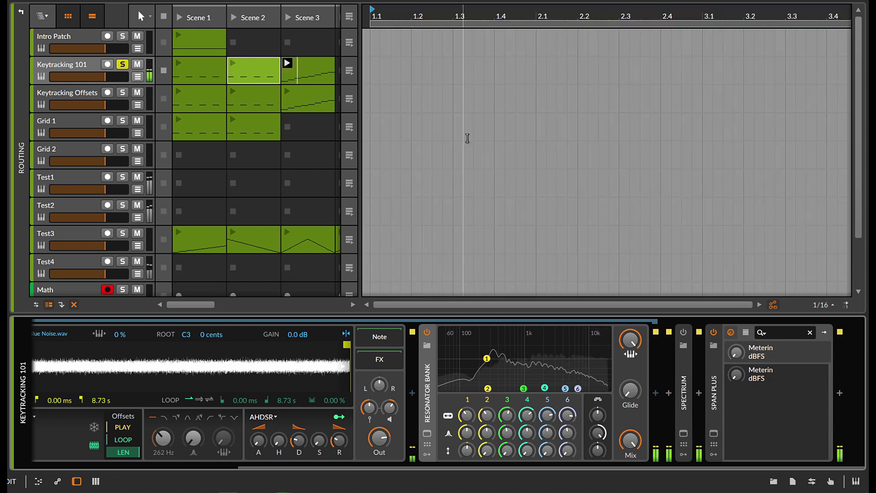
{"action": "left_click", "coordinate": [713, 433]}
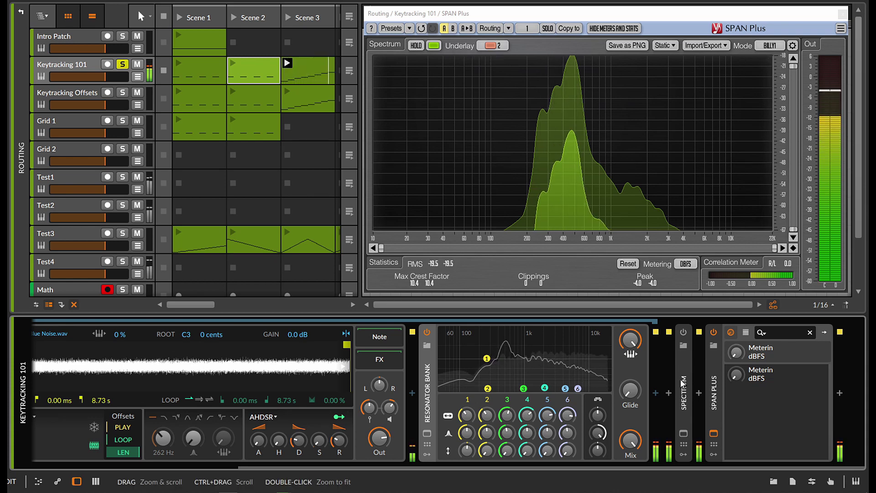
Close SPAN Plus and set the instrument selector to 2 - Phase-4
{"action": "left_click", "coordinate": [715, 435]}
{"action": "scroll", "coordinate": [488, 462], "scroll_direction": "left", "scroll_amount": 2}
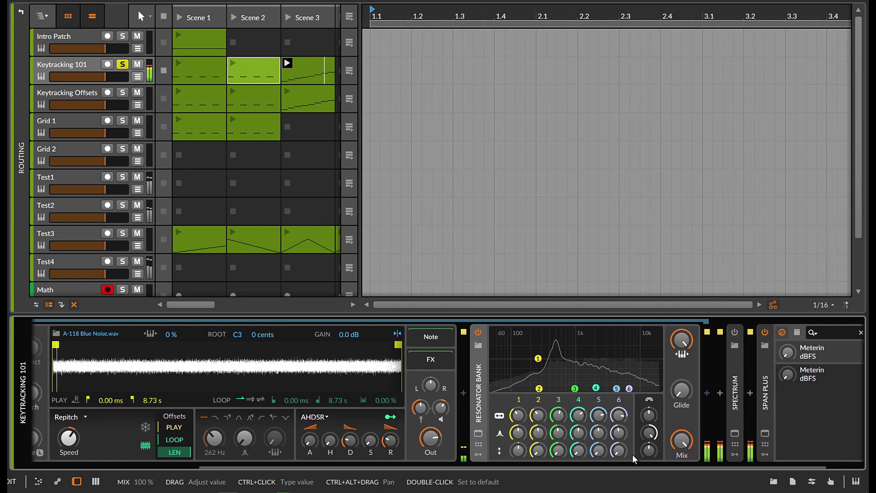
{"action": "scroll", "coordinate": [488, 462], "scroll_direction": "left", "scroll_amount": 4}
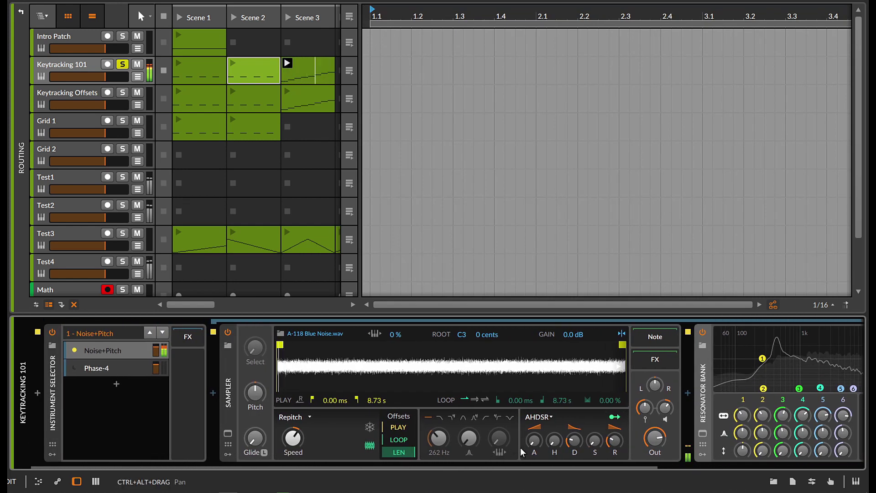
{"action": "mouse_move", "coordinate": [639, 408]}
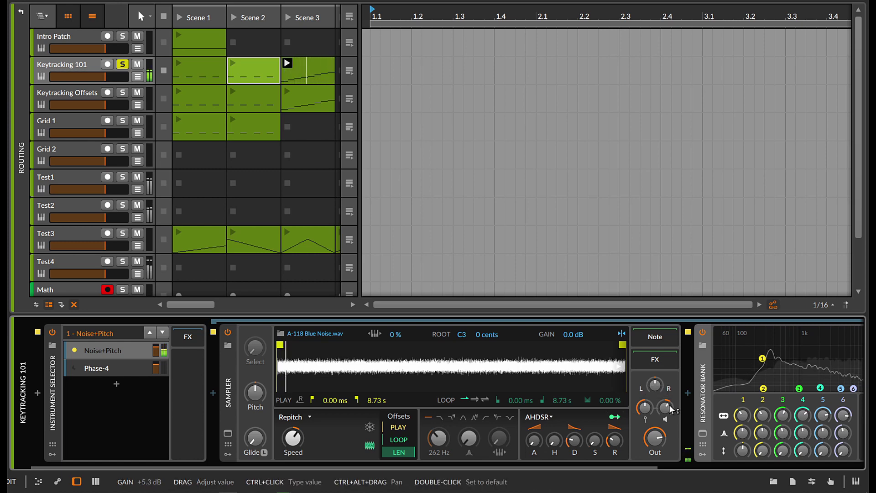
{"action": "scroll", "coordinate": [647, 425], "scroll_direction": "right", "scroll_amount": 1}
{"action": "scroll", "coordinate": [647, 425], "scroll_direction": "left", "scroll_amount": 1}
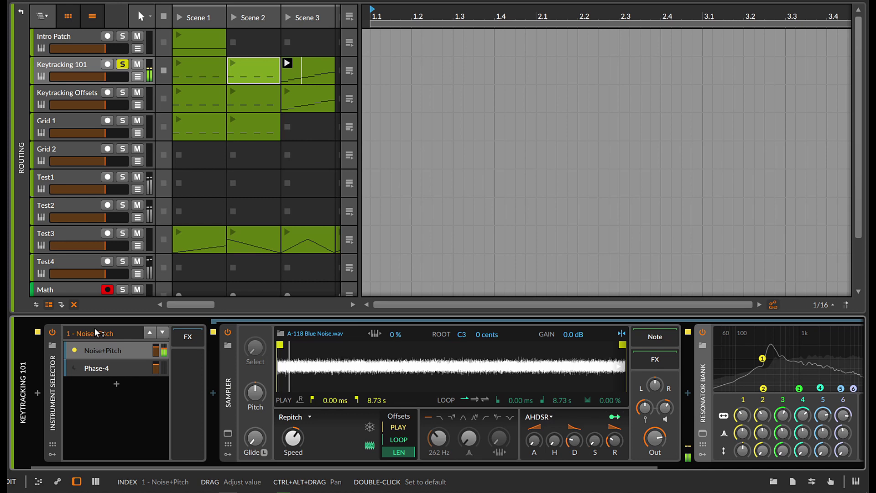
{"action": "left_click_drag", "start_coordinate": [97, 334], "coordinate": [108, 327]}
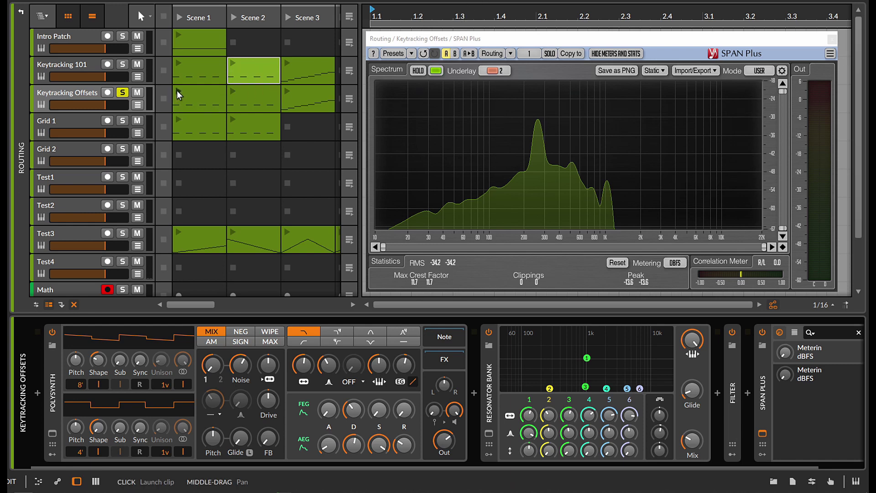
Select Keytracking Offsets, play its Scene 1 clip, and set band 1 to C3
{"action": "left_click", "coordinate": [445, 330]}
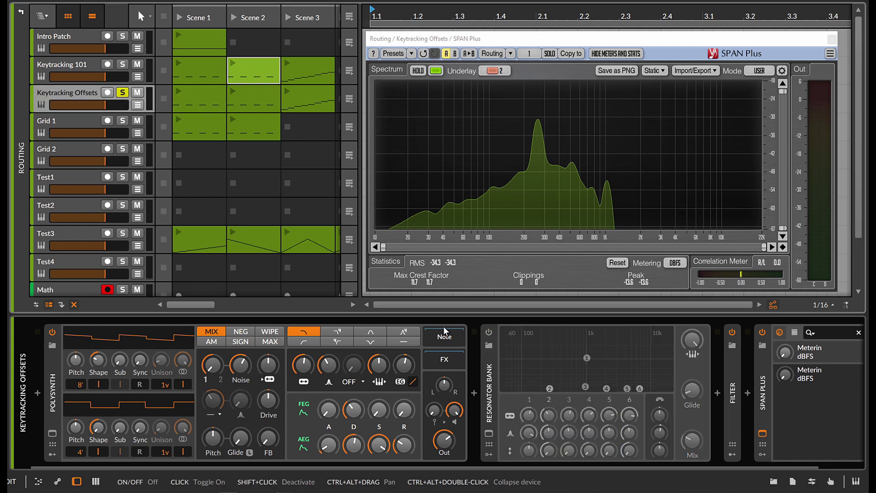
{"action": "left_click", "coordinate": [177, 90]}
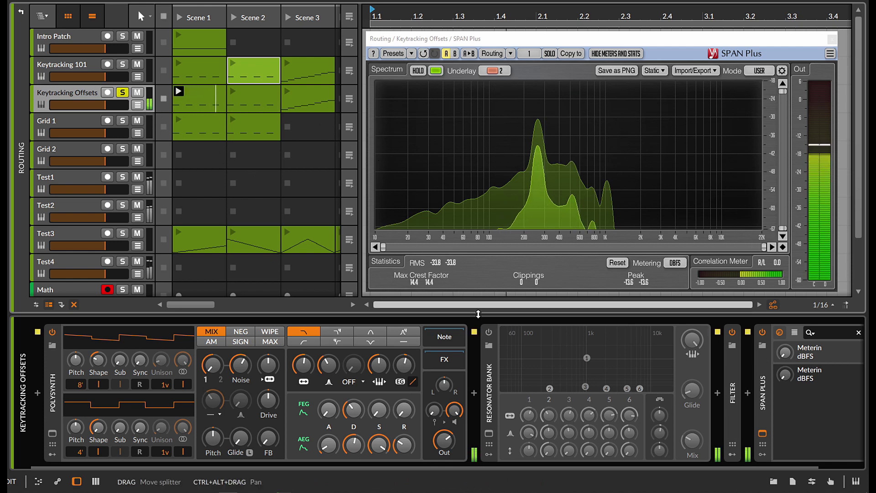
{"action": "left_click", "coordinate": [528, 416], "text": "ctrl"}
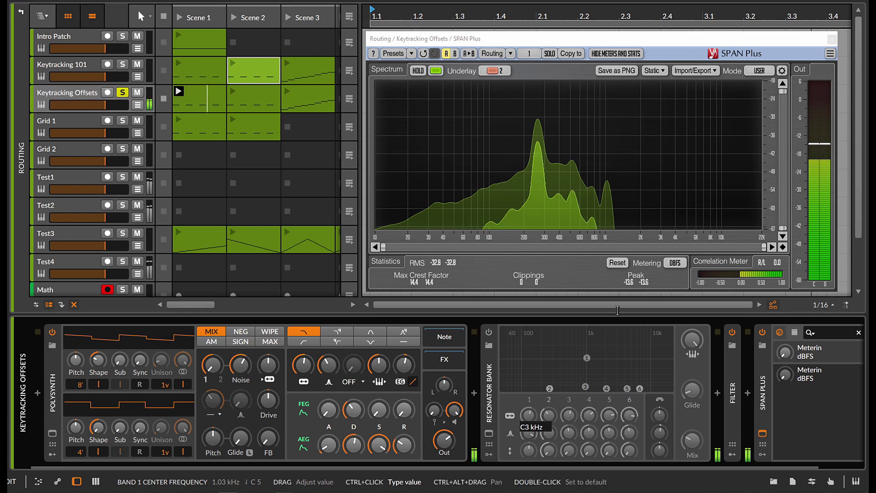
{"action": "type", "text": "C3"}
{"action": "key", "text": "Return"}
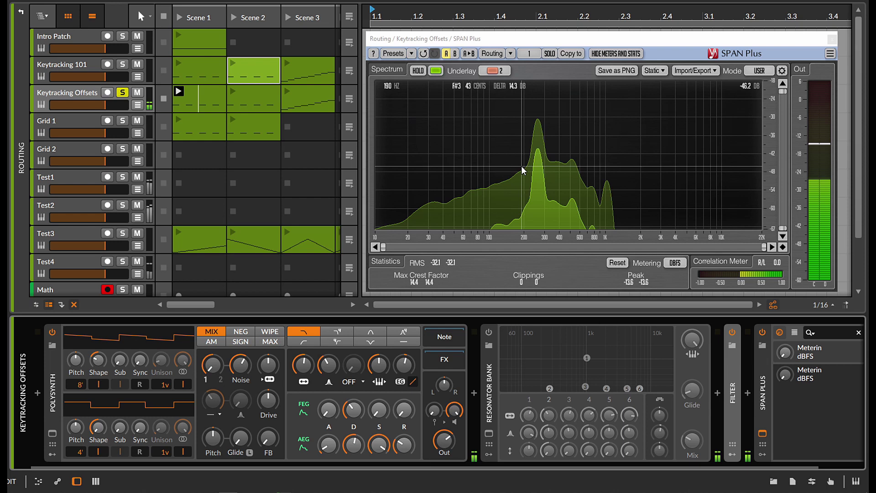
{"action": "mouse_move", "coordinate": [541, 149]}
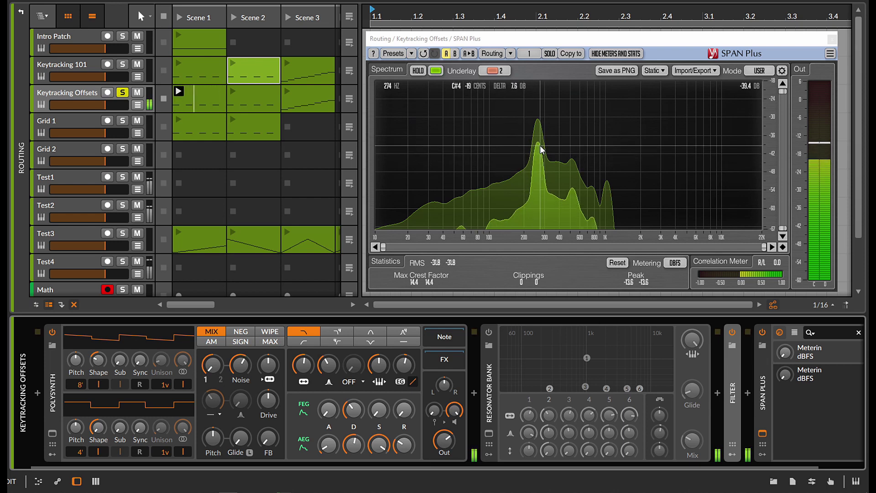
Lower band 1, compare the Resonator Bank on and off, then enter A3
{"action": "left_click_drag", "start_coordinate": [527, 414], "coordinate": [527, 436]}
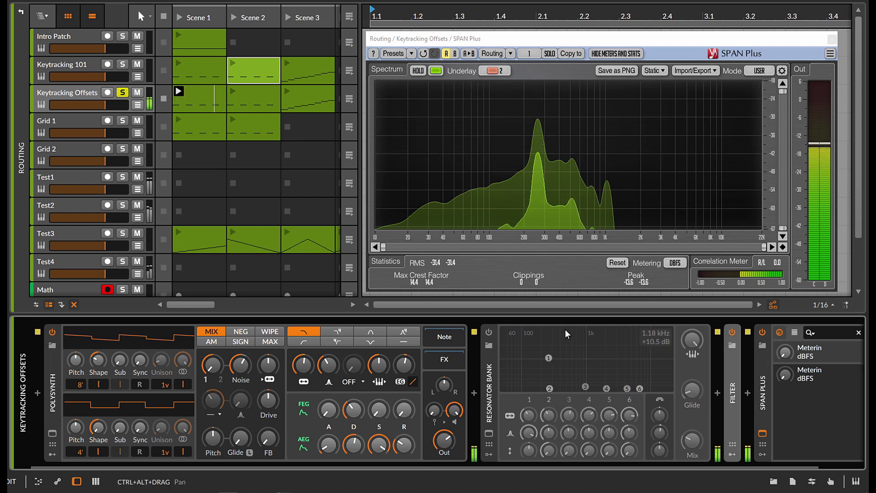
{"action": "left_click", "coordinate": [490, 333]}
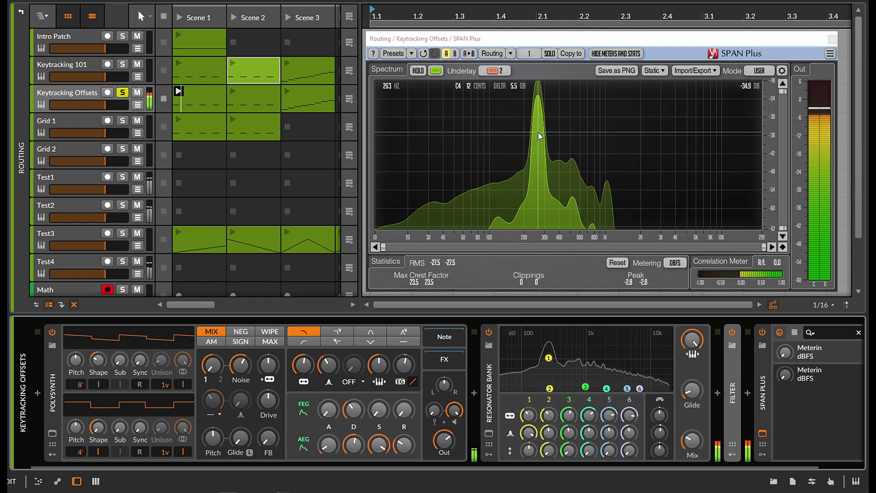
{"action": "left_click", "coordinate": [491, 333]}
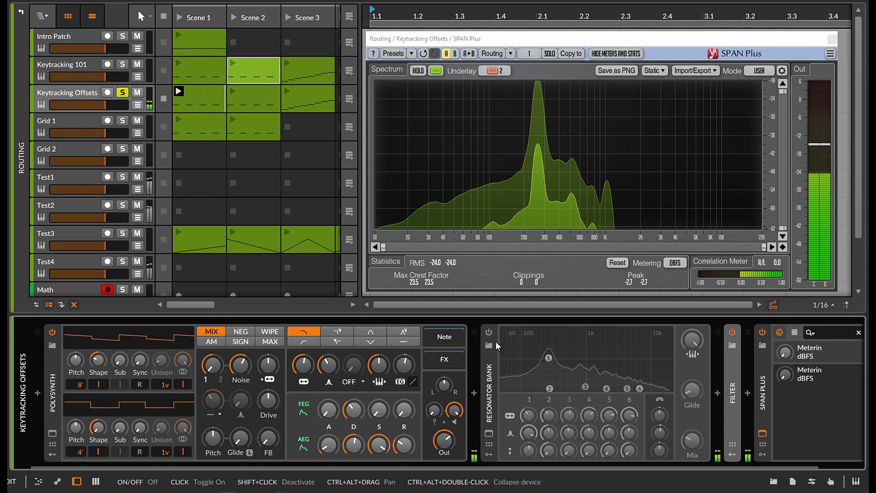
{"action": "double_click", "coordinate": [528, 415]}
{"action": "type", "text": "A"}
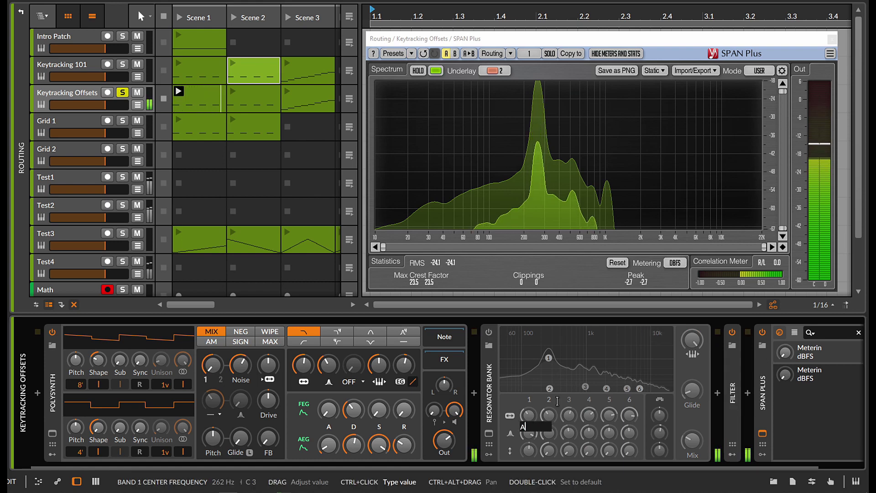
{"action": "type", "text": "33"}
{"action": "key", "text": "Return"}
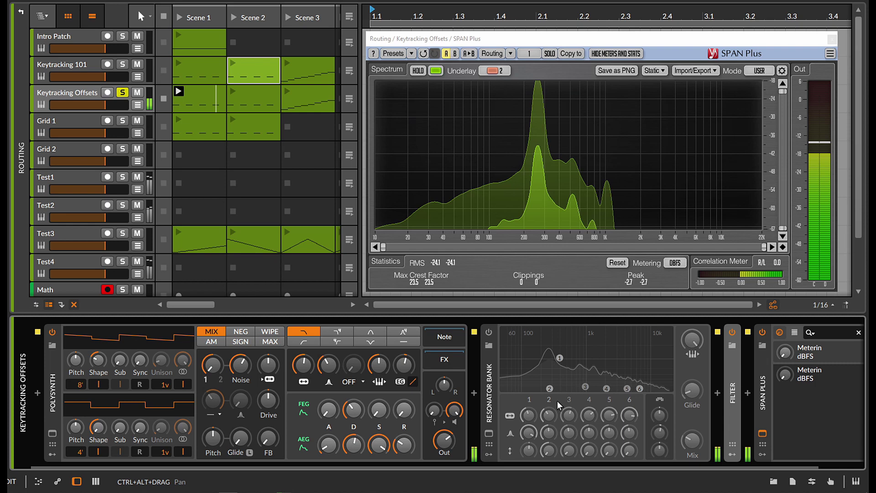
Turn the Resonator Bank back on and play Keytracking Offsets Scene 2, then Scene 1
{"action": "left_click", "coordinate": [489, 332]}
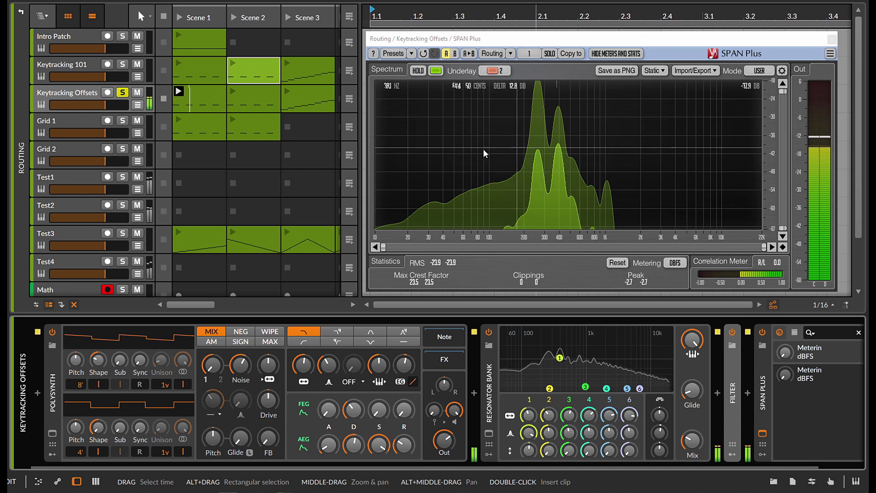
{"action": "left_click", "coordinate": [230, 93]}
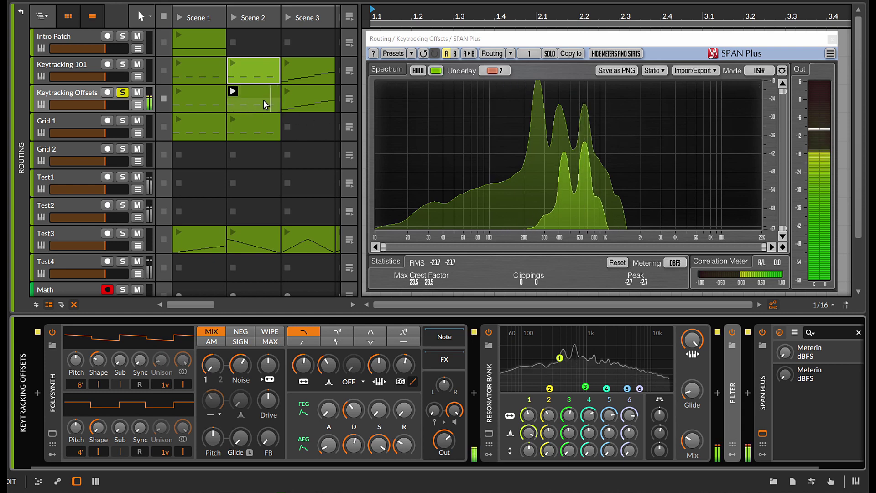
{"action": "left_click", "coordinate": [178, 92]}
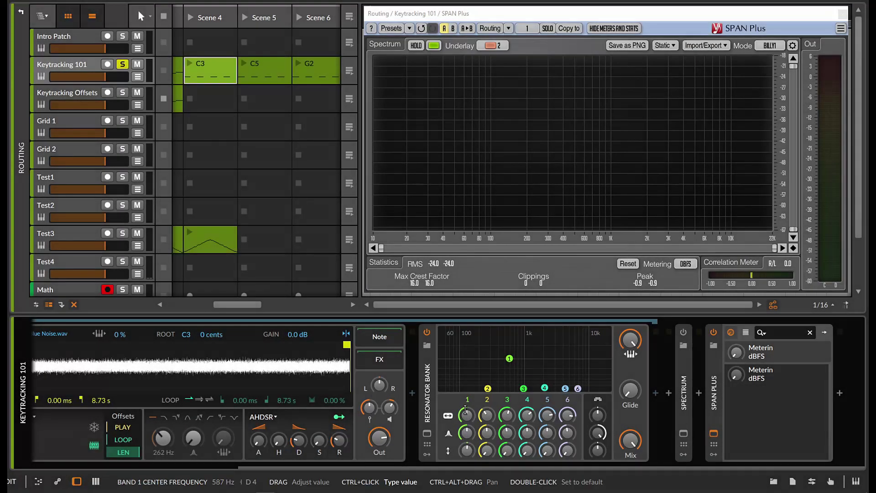
Play the Keytracking 101 C3, C5 and G2 clips in turn, watching the resonant peak
{"action": "mouse_move", "coordinate": [469, 410]}
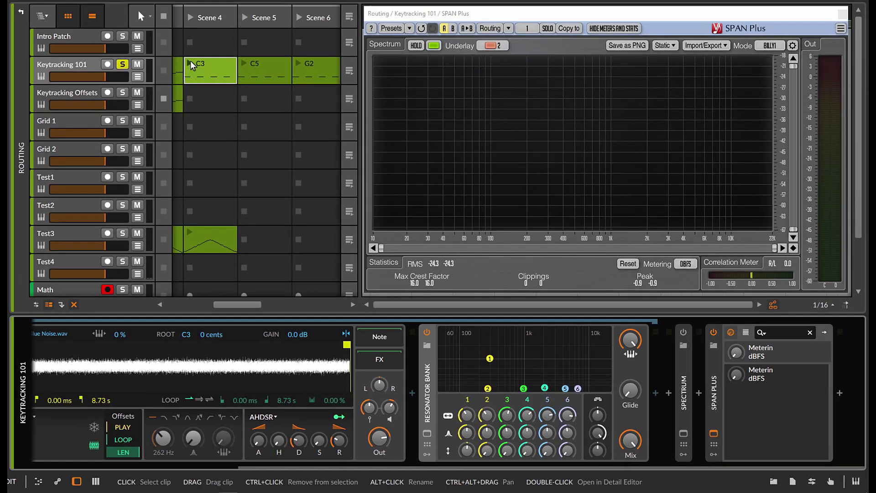
{"action": "left_click", "coordinate": [175, 39]}
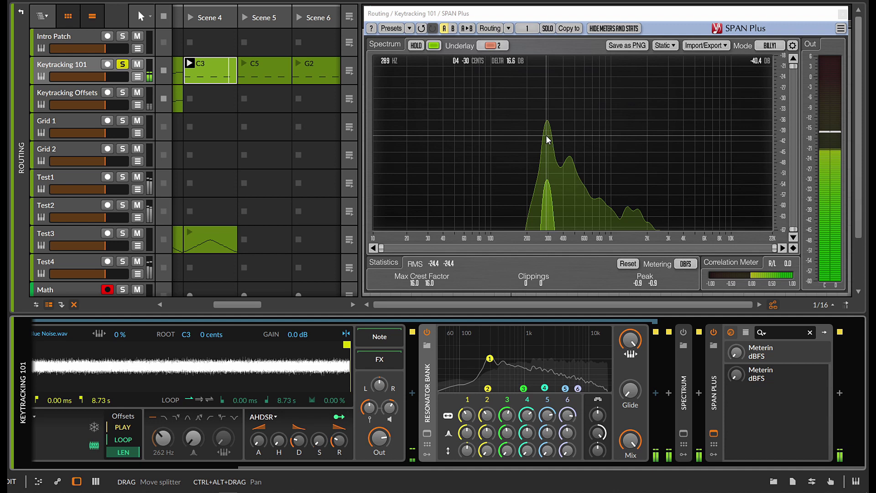
{"action": "left_click", "coordinate": [244, 63]}
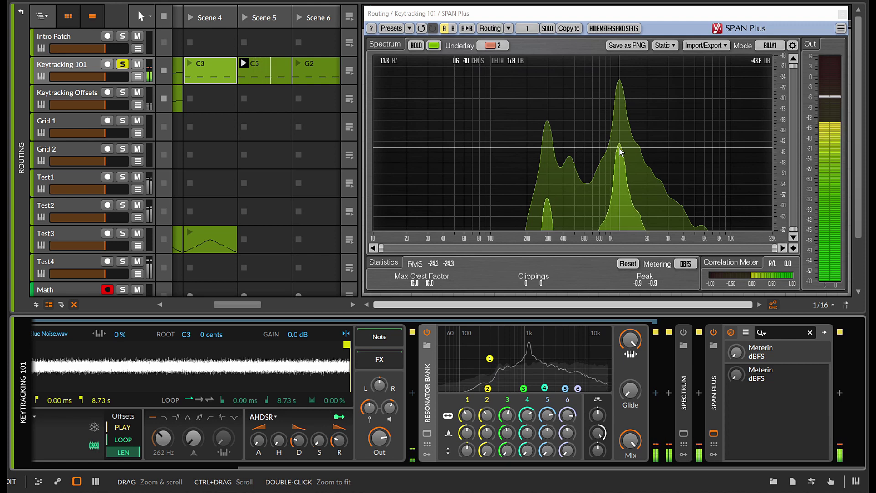
{"action": "left_click", "coordinate": [299, 66]}
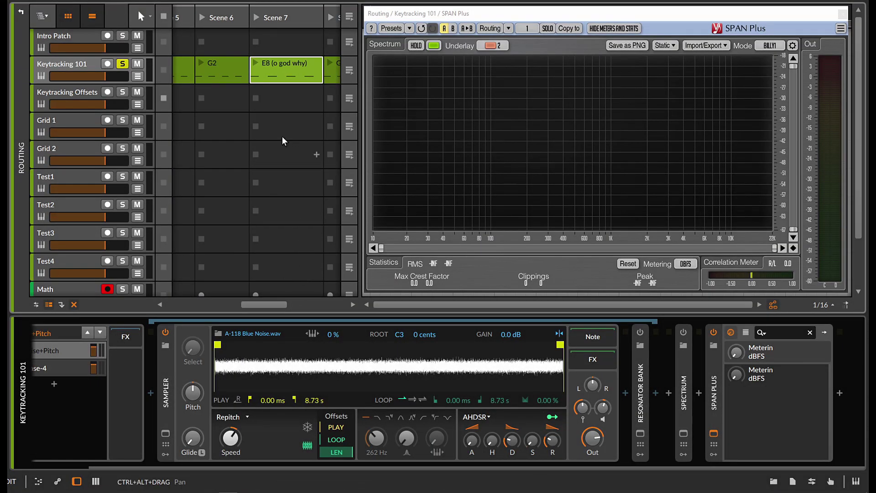
{"action": "scroll", "coordinate": [376, 440], "scroll_direction": "left", "scroll_amount": 3}
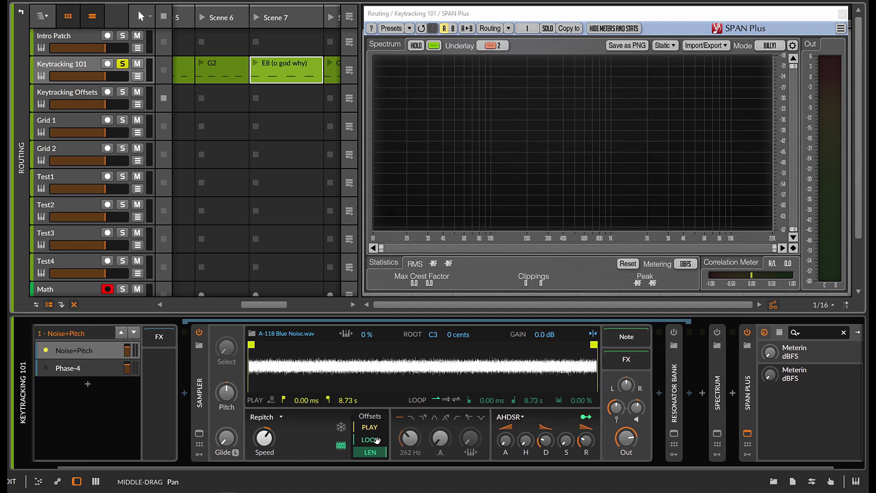
{"action": "scroll", "coordinate": [410, 441], "scroll_direction": "right", "scroll_amount": 1}
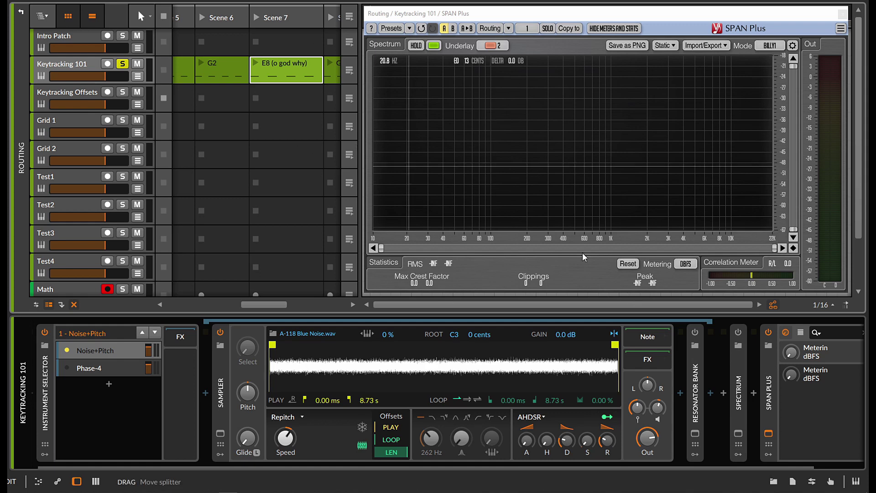
Insert a Filter between Resonator Bank and Spectrum, set to Low-pass (4-pole)
{"action": "left_click", "coordinate": [717, 390]}
{"action": "type", "text": "filter"}
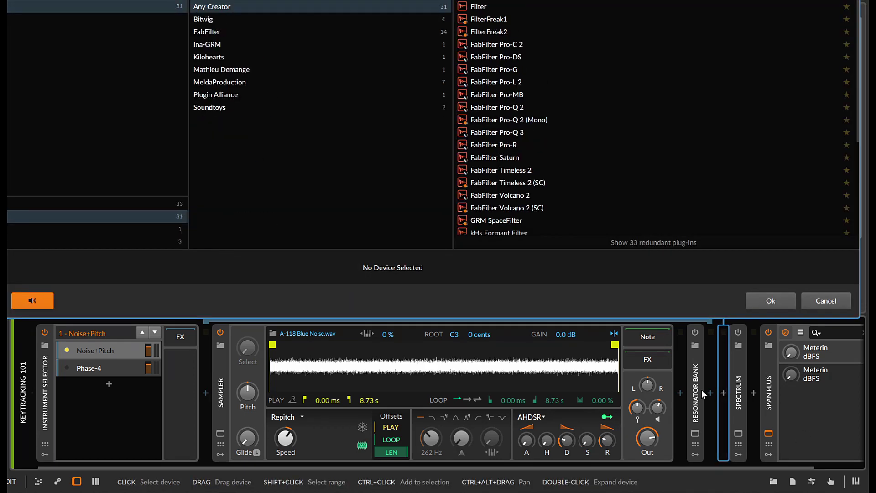
{"action": "key", "text": "Return"}
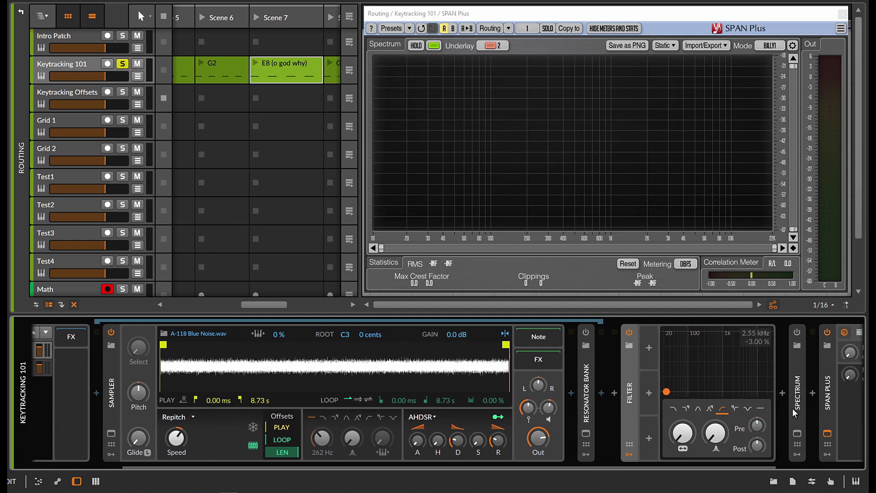
{"action": "left_click", "coordinate": [686, 409]}
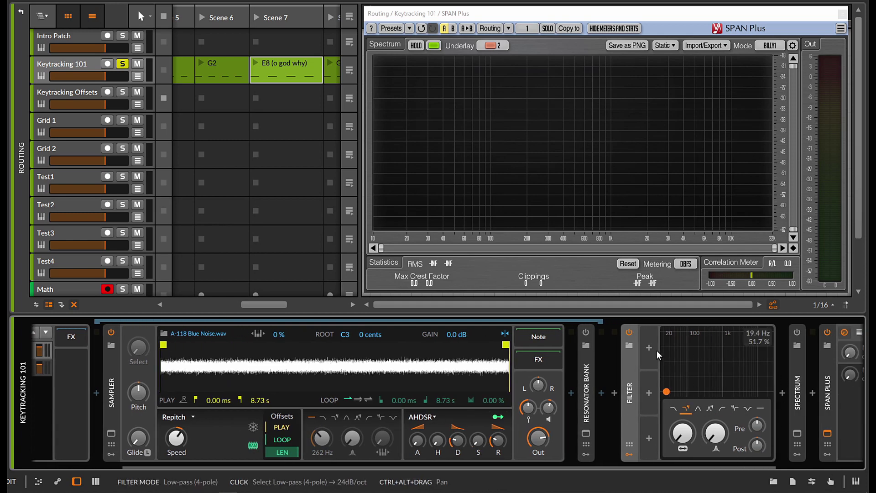
Add a Keytrack modulator to the Filter and set Root C3, Spread 64
{"action": "left_click", "coordinate": [650, 348]}
{"action": "type", "text": "keytrack"}
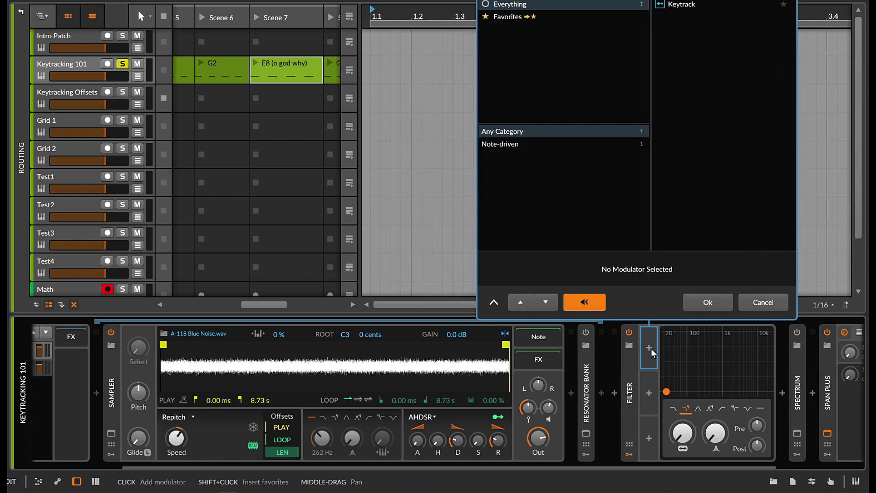
{"action": "key", "text": "Return"}
{"action": "left_click", "coordinate": [651, 349]}
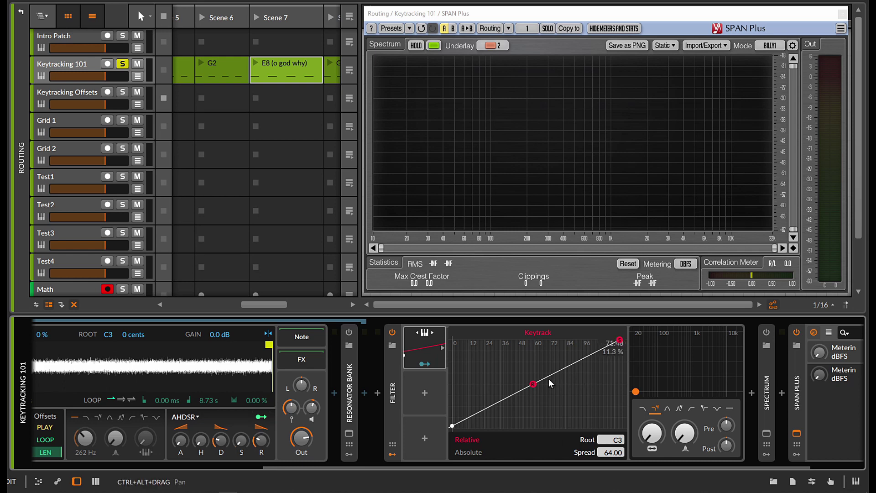
{"action": "scroll", "coordinate": [553, 377], "scroll_direction": "right", "scroll_amount": 3}
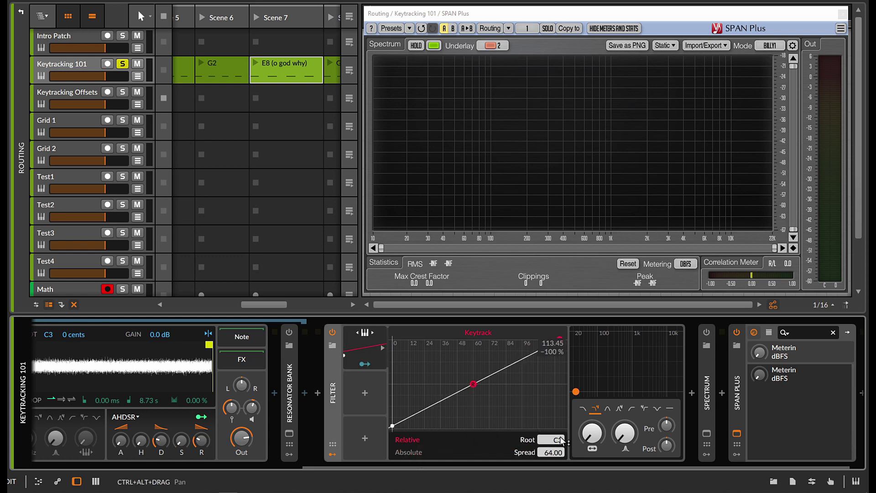
{"action": "mouse_move", "coordinate": [473, 384]}
{"action": "left_mouse_down"}
{"action": "mouse_move", "coordinate": [454, 383]}
{"action": "mouse_move", "coordinate": [497, 384]}
{"action": "mouse_move", "coordinate": [457, 384]}
{"action": "mouse_move", "coordinate": [473, 384]}
{"action": "left_mouse_up"}
{"action": "mouse_move", "coordinate": [552, 452]}
{"action": "left_mouse_down"}
{"action": "mouse_move", "coordinate": [553, 475]}
{"action": "mouse_move", "coordinate": [552, 438]}
{"action": "left_mouse_up"}
Set the Filter's cutoff frequency to C3
{"action": "left_click", "coordinate": [592, 436], "text": "ctrl"}
{"action": "type", "text": "C3"}
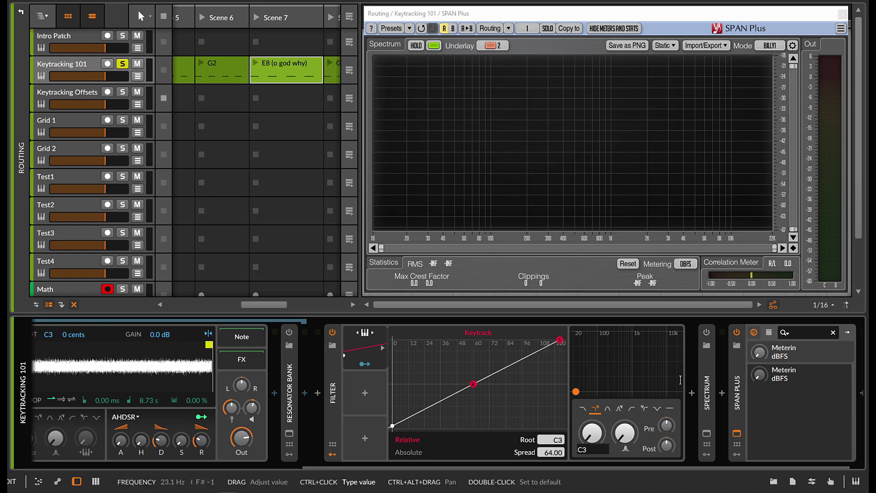
{"action": "key", "text": "Return"}
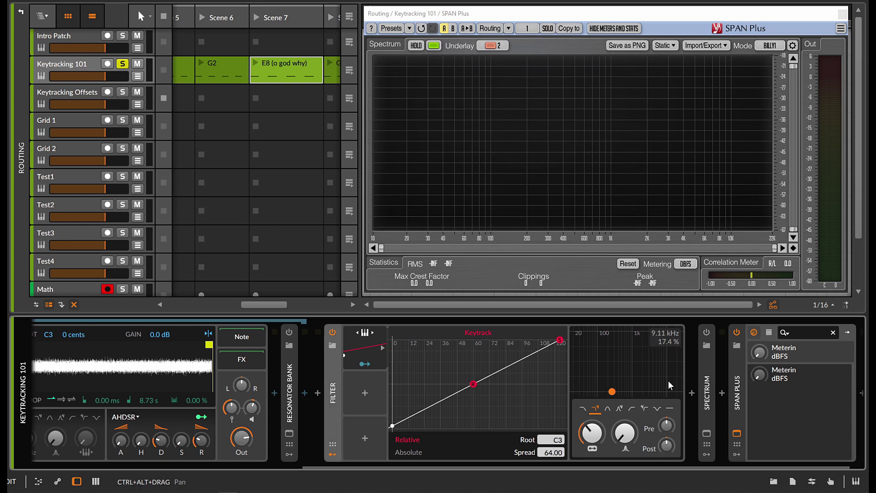
Route the Keytrack modulator to the Filter frequency with a +18.25 amount
{"action": "left_click", "coordinate": [364, 364]}
{"action": "left_click_drag", "start_coordinate": [592, 433], "coordinate": [592, 421]}
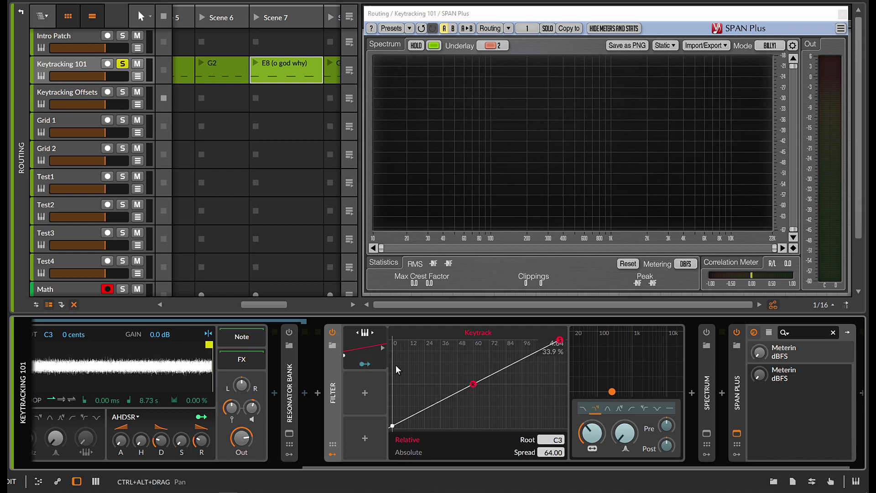
{"action": "scroll", "coordinate": [367, 458], "scroll_direction": "right", "scroll_amount": 1}
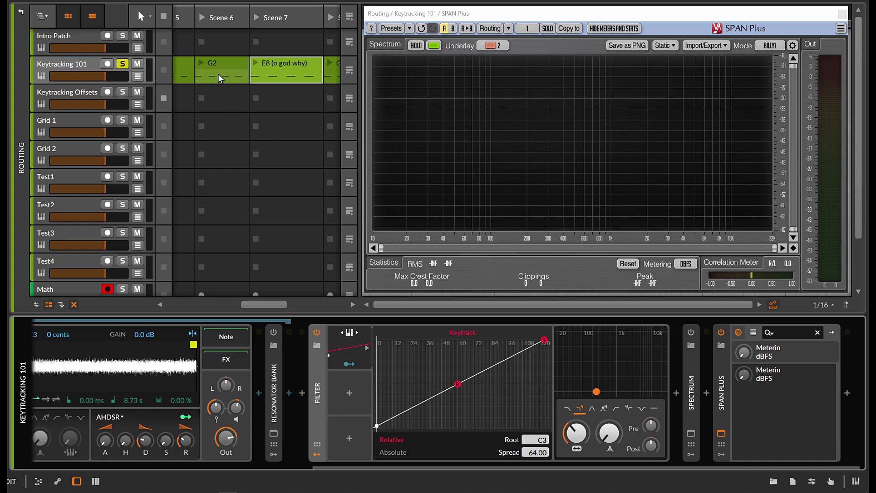
Play the C3 clip and map the Keytrack modulator to the filter frequency
{"action": "scroll", "coordinate": [218, 74], "scroll_direction": "left", "scroll_amount": 3}
{"action": "left_click", "coordinate": [181, 63]}
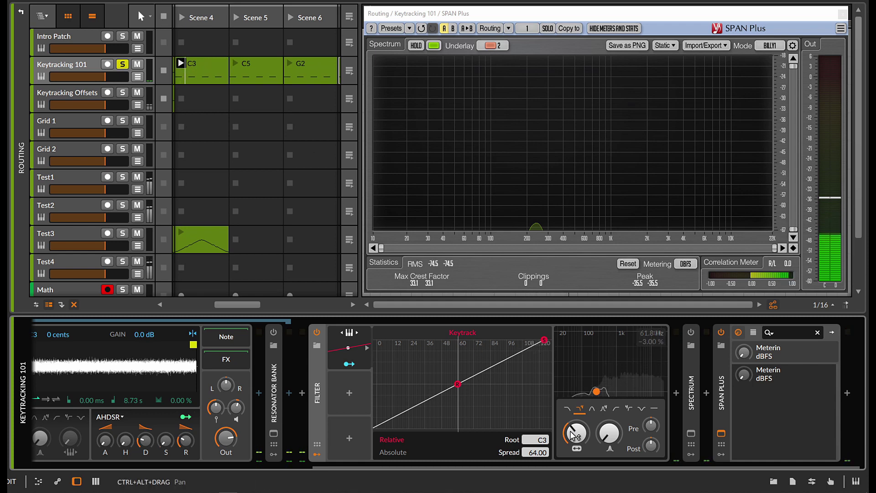
{"action": "left_click", "coordinate": [349, 364]}
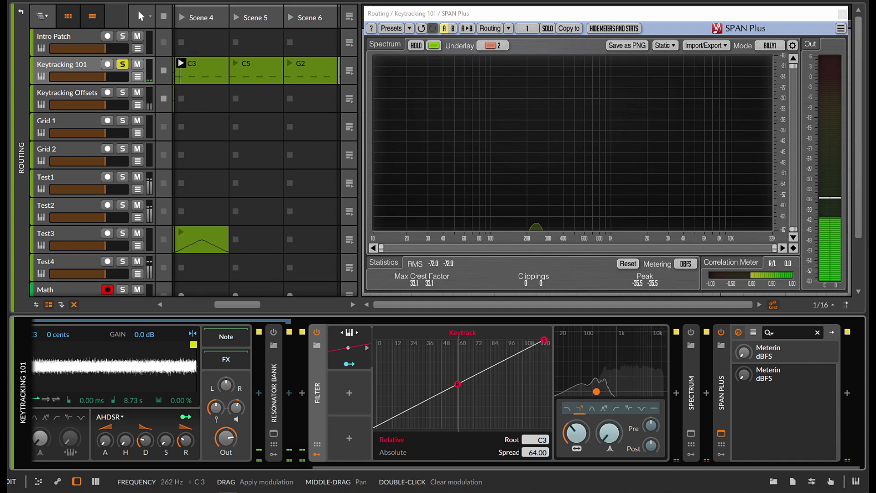
{"action": "left_click_drag", "start_coordinate": [576, 433], "coordinate": [576, 470]}
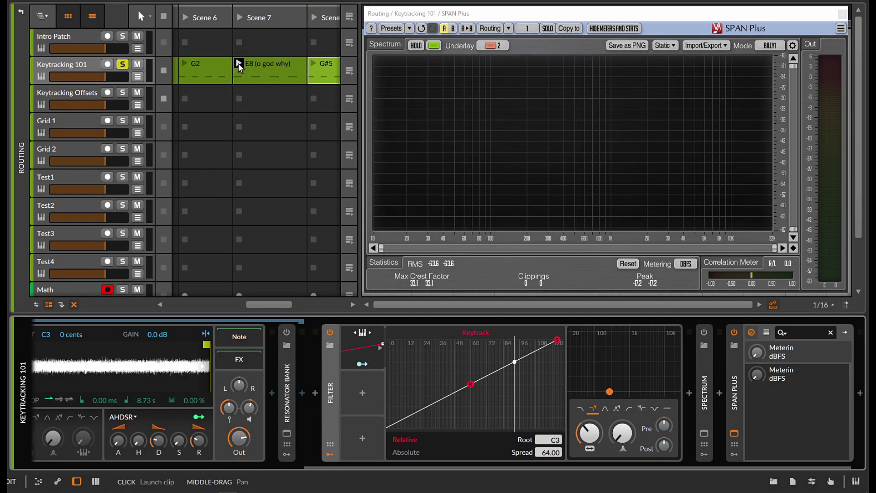
Launch the G2 and E8 clips and raise Keytrack's frequency modulation to about +64
{"action": "left_click", "coordinate": [185, 66]}
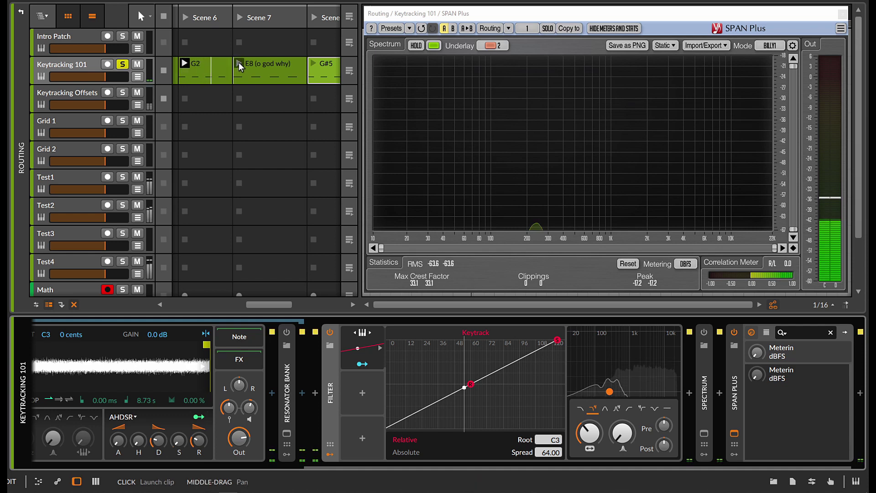
{"action": "left_click", "coordinate": [238, 63]}
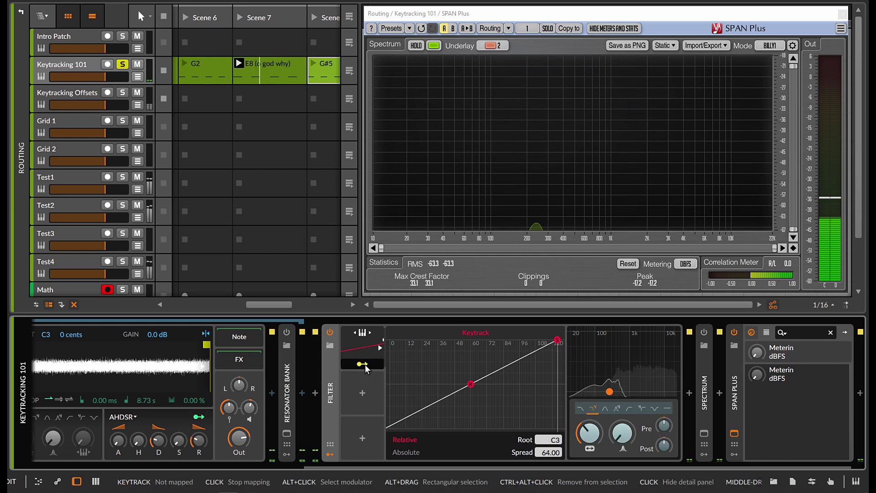
{"action": "mouse_move", "coordinate": [607, 388]}
{"action": "left_click_drag", "start_coordinate": [589, 433], "coordinate": [589, 333]}
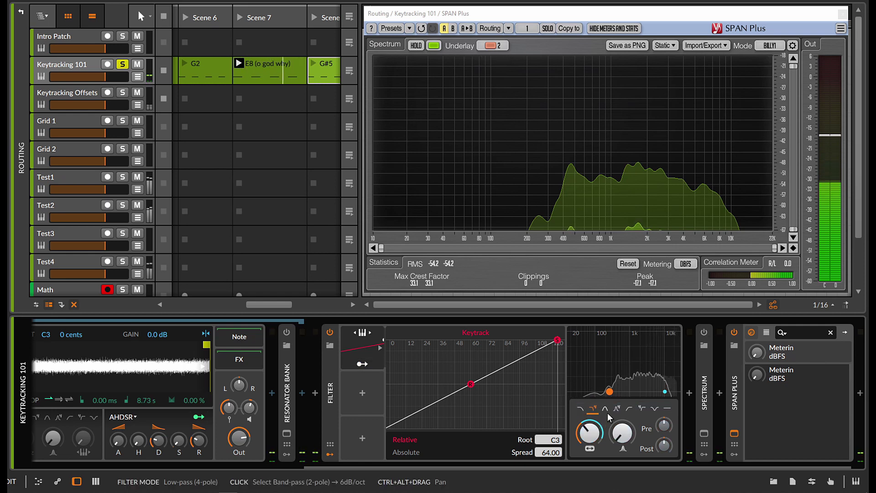
Raise filter resonance to about 31%, play then stop the G#5 clip, and select E8
{"action": "left_click", "coordinate": [622, 431]}
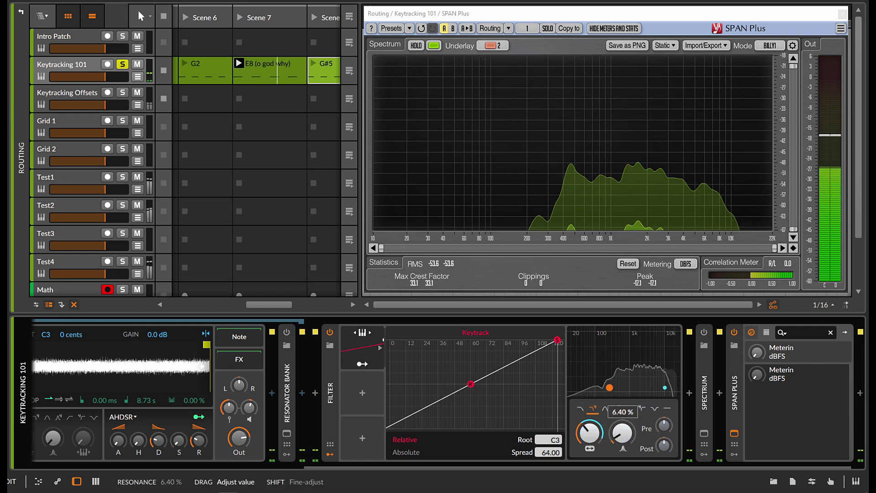
{"action": "left_click_drag", "start_coordinate": [622, 431], "coordinate": [622, 390]}
{"action": "left_click", "coordinate": [320, 65]}
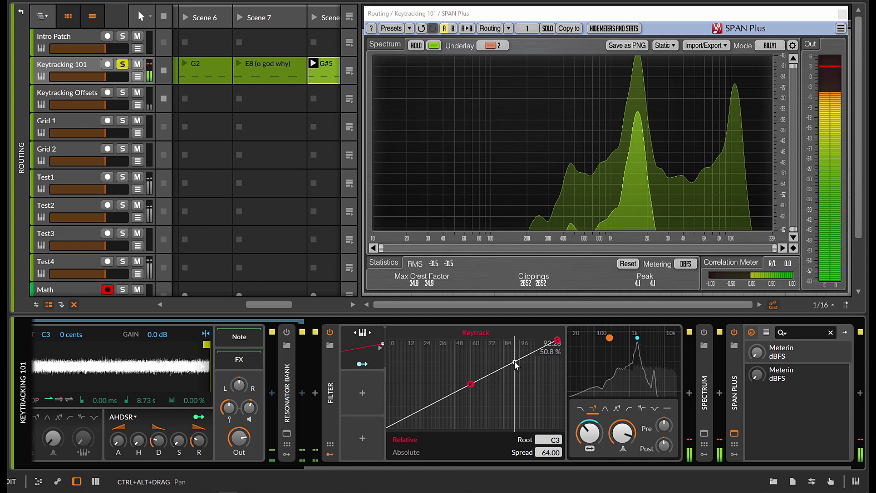
{"action": "left_click", "coordinate": [164, 72]}
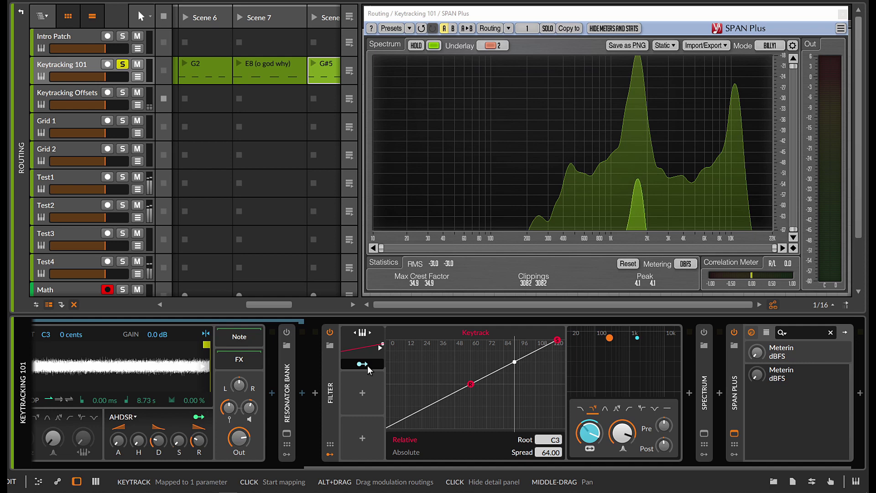
{"action": "left_click", "coordinate": [274, 73]}
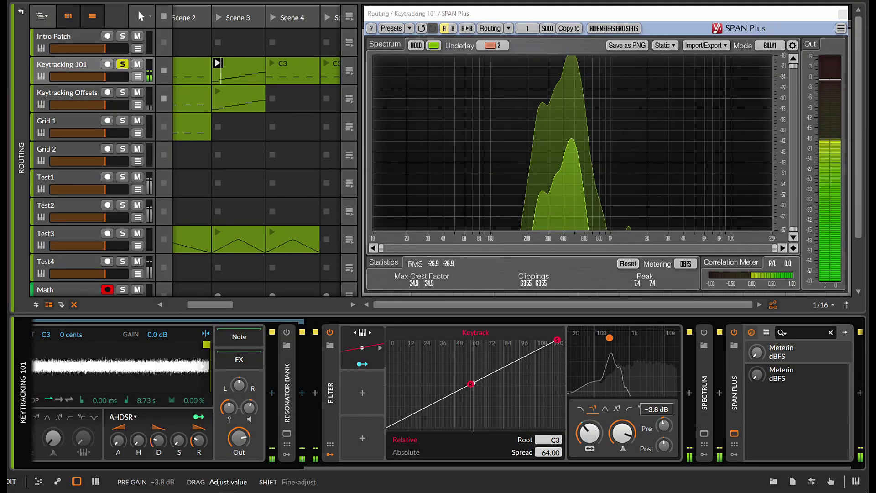
Lower the resonance, cut the Keytrack spread to about 26 and move its root key up
{"action": "left_click_drag", "start_coordinate": [622, 432], "coordinate": [622, 462]}
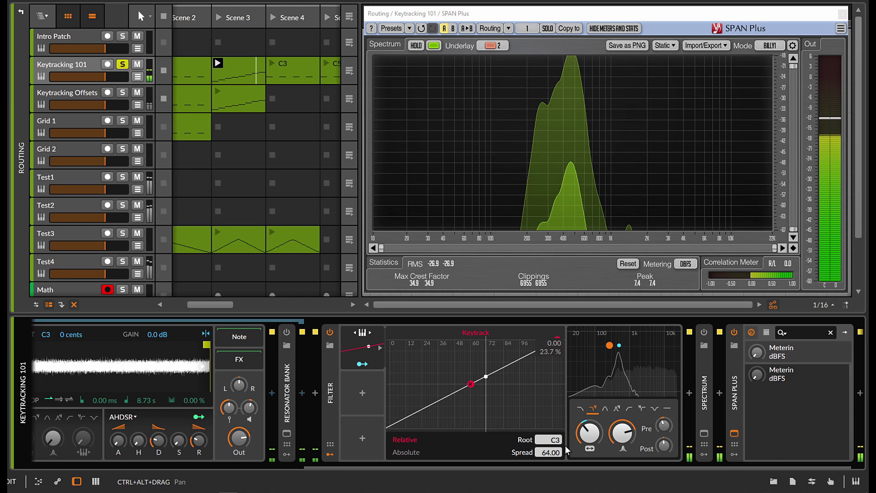
{"action": "left_click_drag", "start_coordinate": [555, 452], "coordinate": [554, 464]}
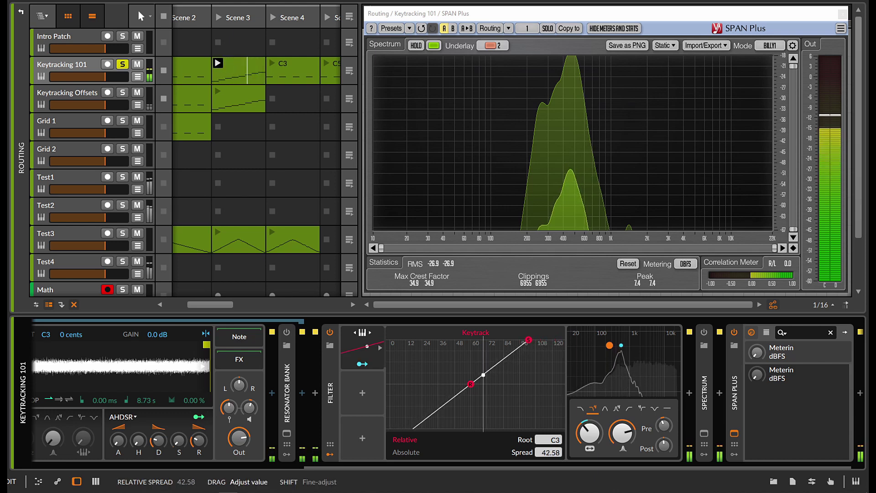
{"action": "left_click_drag", "start_coordinate": [554, 464], "coordinate": [554, 468]}
{"action": "left_click_drag", "start_coordinate": [471, 384], "coordinate": [489, 384]}
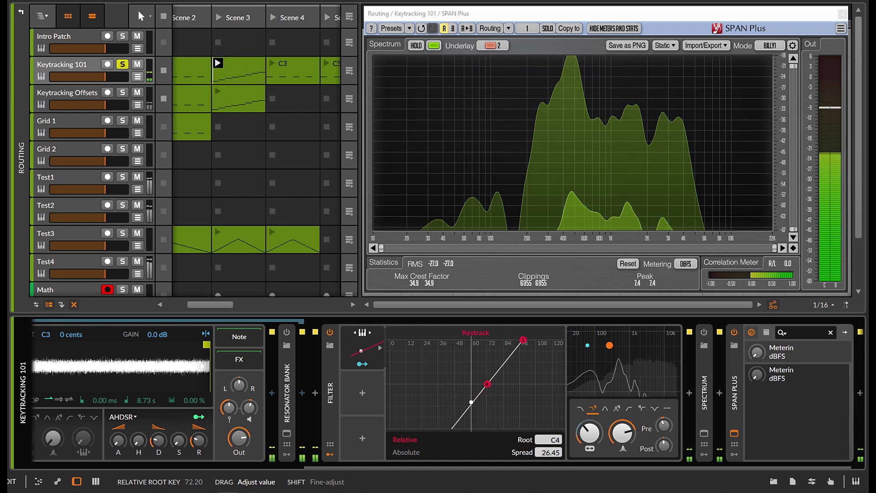
Reset the Keytrack modulator to its defaults of root C3 and spread 64
{"action": "double_click", "coordinate": [555, 439]}
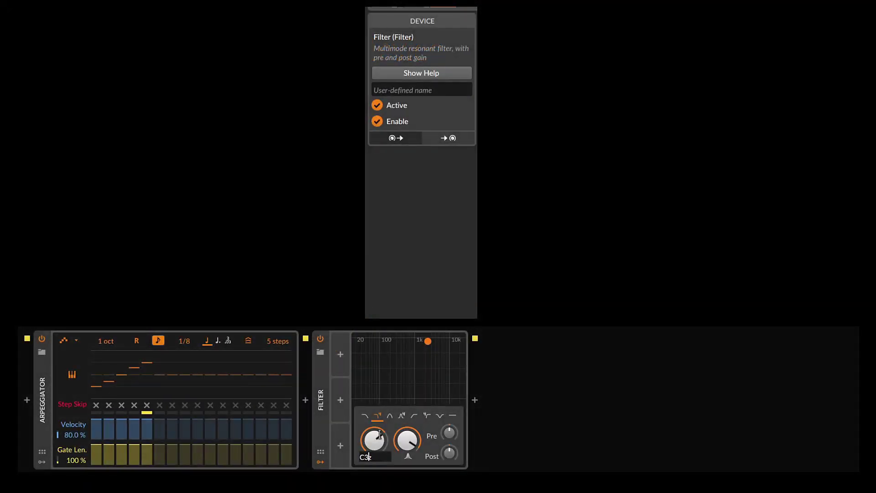
Confirm C3 cutoff, add a Keytrack modulator mapped to frequency at amount 64
{"action": "key", "text": "Return"}
{"action": "left_click", "coordinate": [339, 355]}
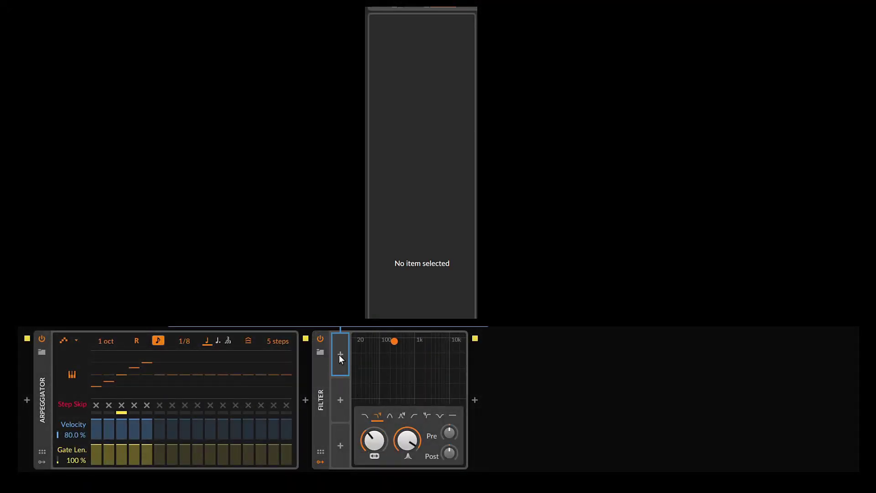
{"action": "left_click", "coordinate": [339, 355]}
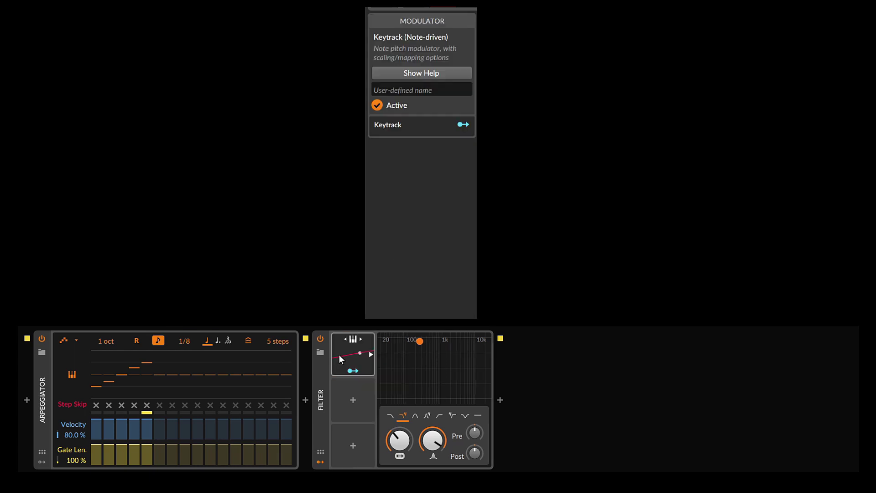
{"action": "left_click", "coordinate": [369, 352]}
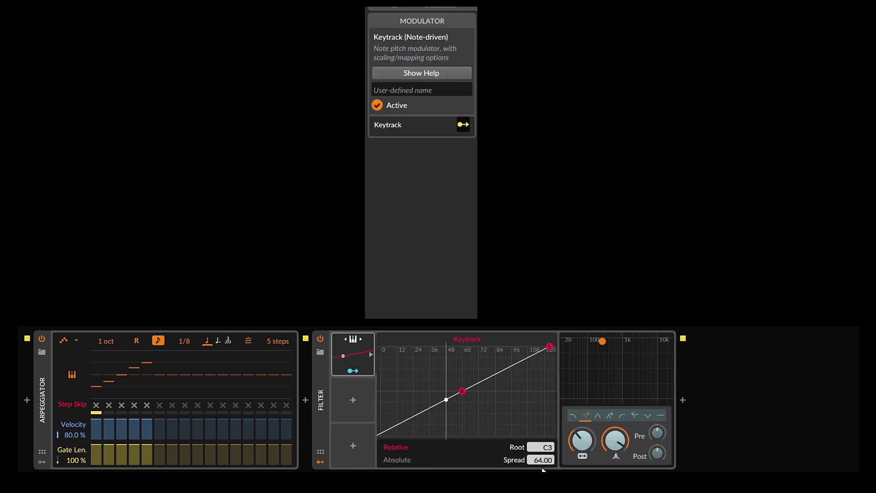
{"action": "left_click_drag", "start_coordinate": [578, 441], "coordinate": [580, 427]}
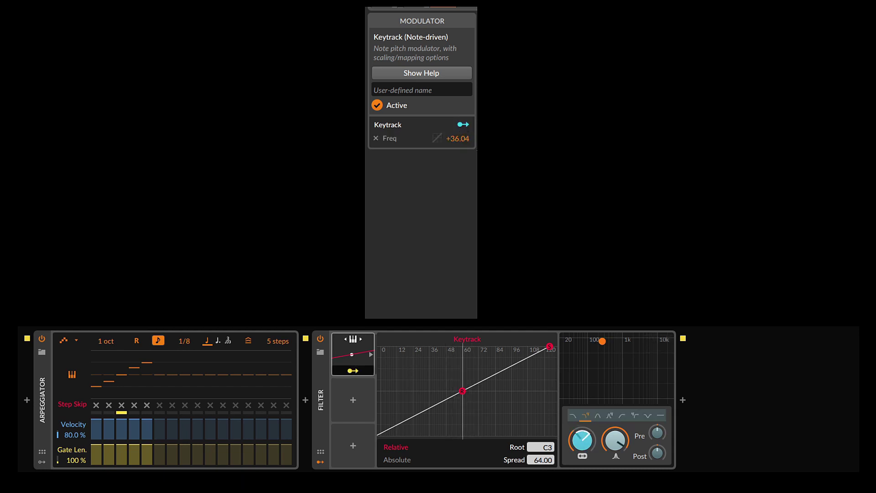
{"action": "double_click", "coordinate": [457, 138]}
{"action": "type", "text": "64"}
{"action": "key", "text": "Return"}
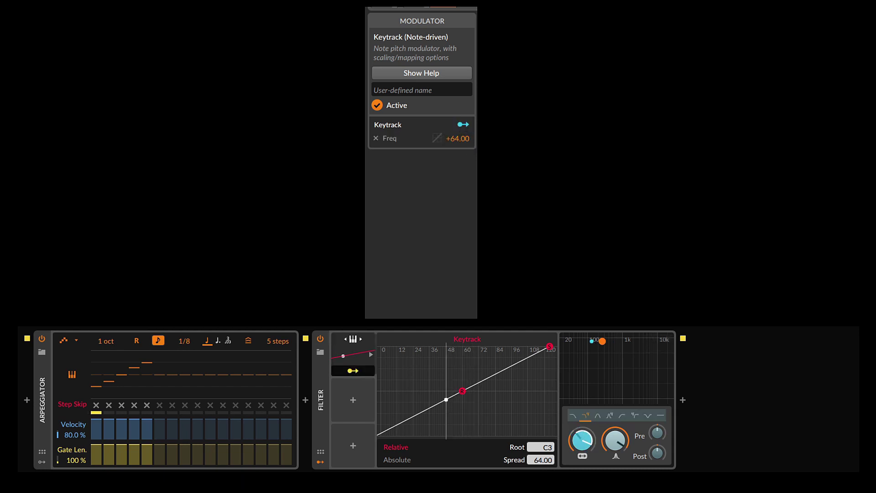
Set the Keytrack spread to 32 and the frequency modulation amount to 32
{"action": "double_click", "coordinate": [541, 460]}
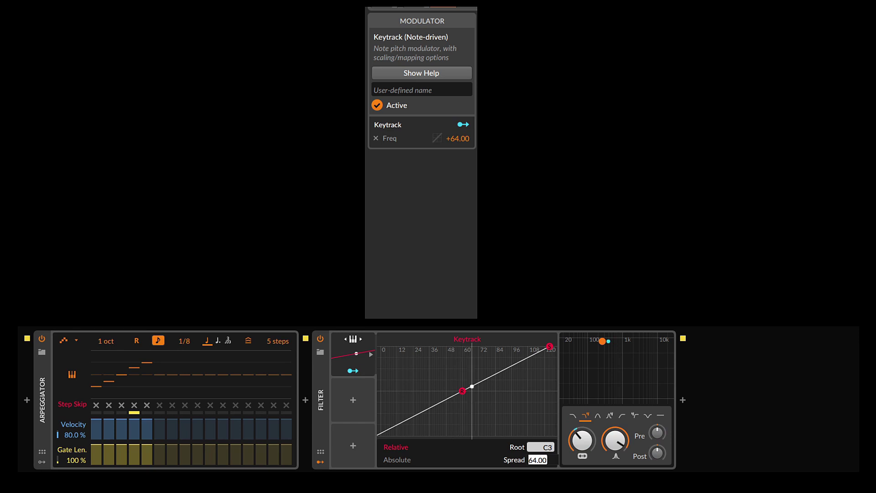
{"action": "type", "text": "32"}
{"action": "key", "text": "Return"}
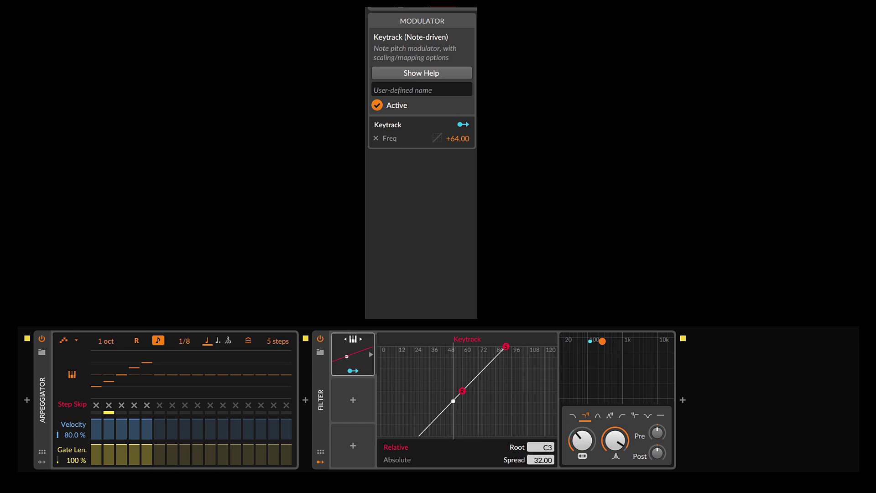
{"action": "double_click", "coordinate": [466, 139]}
{"action": "type", "text": "32"}
{"action": "key", "text": "Return"}
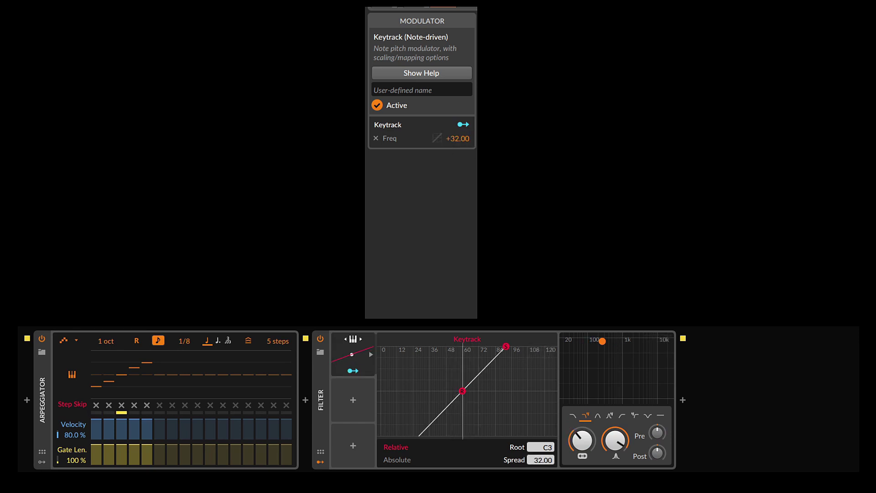
Set the Keytrack spread to 12 and the frequency modulation amount to 12
{"action": "double_click", "coordinate": [536, 460]}
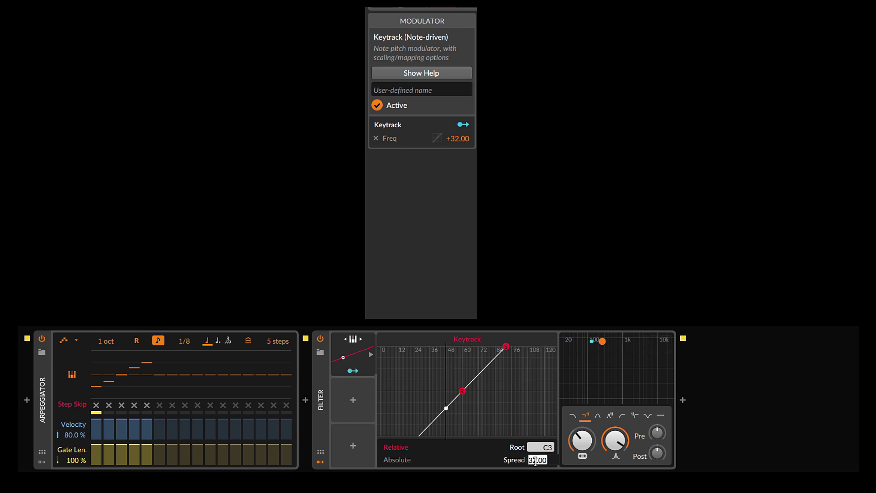
{"action": "type", "text": "12"}
{"action": "key", "text": "Return"}
{"action": "double_click", "coordinate": [475, 138]}
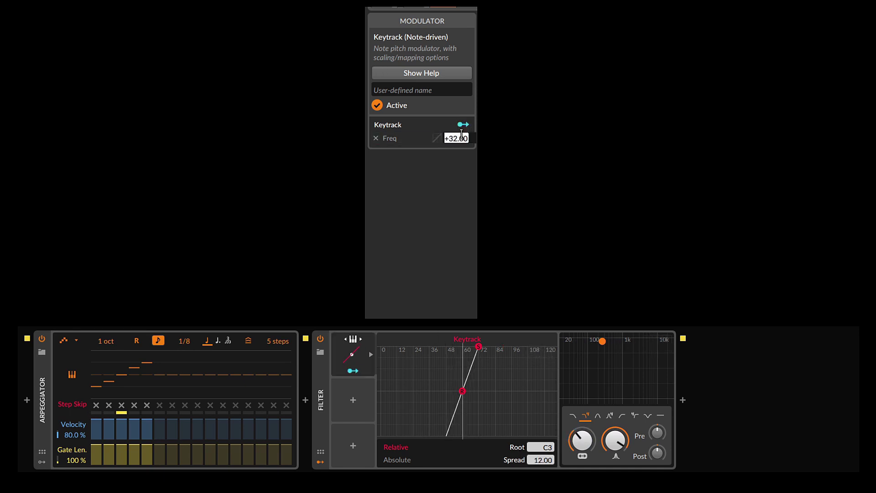
{"action": "type", "text": "12"}
{"action": "key", "text": "Return"}
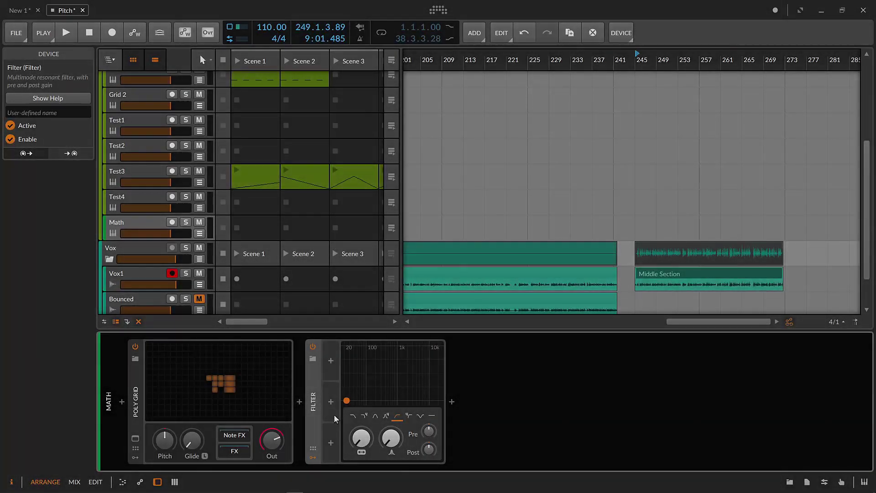
Set the Math track filter's frequency to the note G5
{"action": "left_click", "coordinate": [360, 439], "text": "ctrl"}
{"action": "type", "text": "C3"}
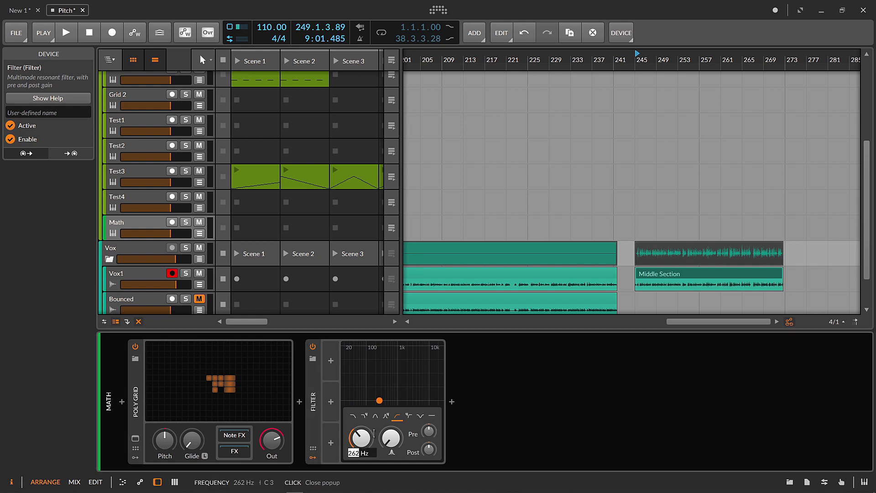
{"action": "key", "text": "BackSpace"}
{"action": "key", "text": "BackSpace"}
{"action": "type", "text": "G5"}
{"action": "key", "text": "Return"}
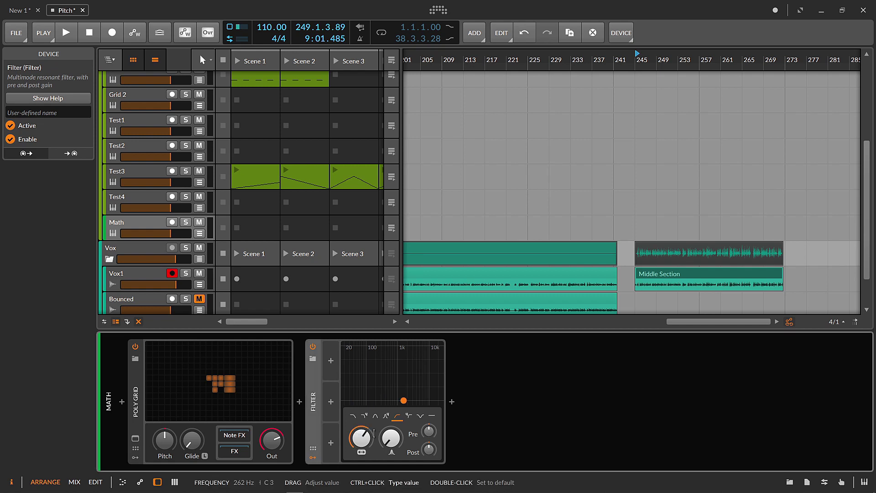
Add a Keytrack modulator to the filter and set its frequency modulation amount to 64
{"action": "left_click", "coordinate": [331, 360]}
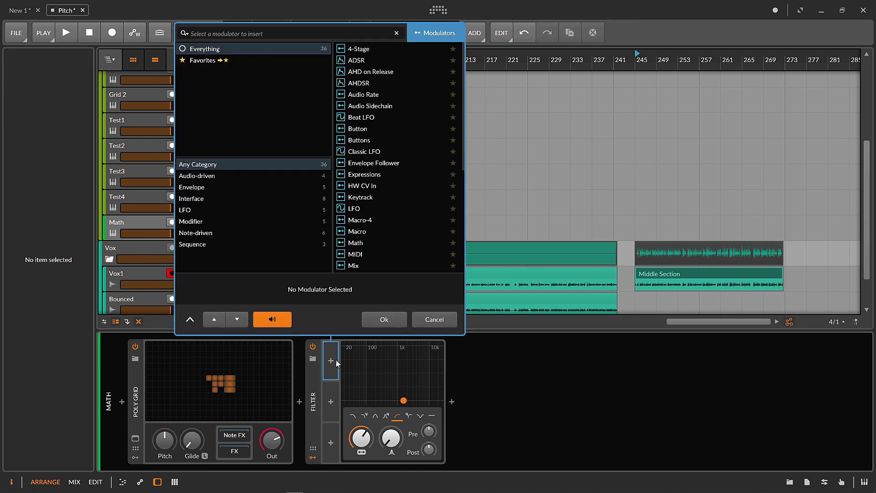
{"action": "type", "text": "keyu"}
{"action": "key", "text": "ctrl+a"}
{"action": "type", "text": "key"}
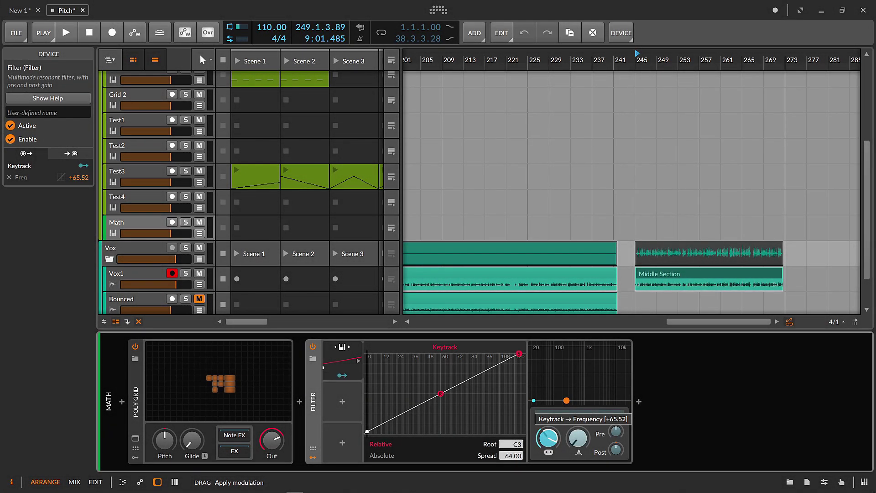
{"action": "double_click", "coordinate": [78, 177]}
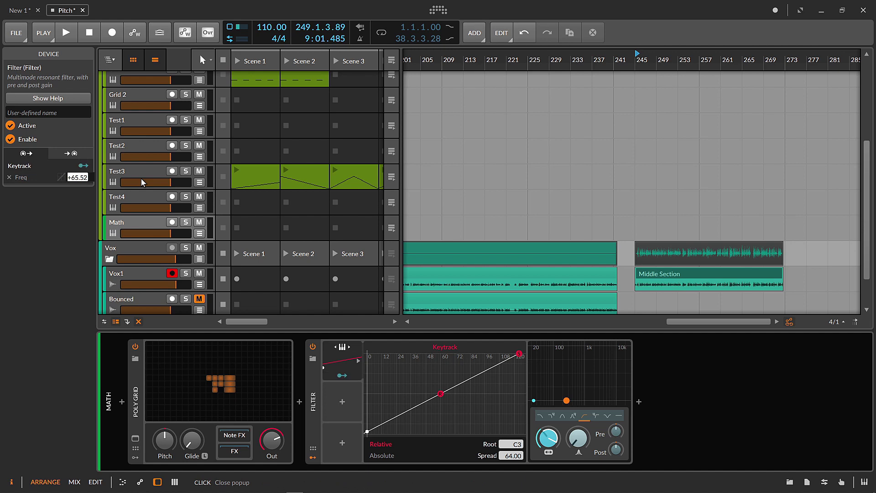
{"action": "type", "text": "64"}
{"action": "key", "text": "Return"}
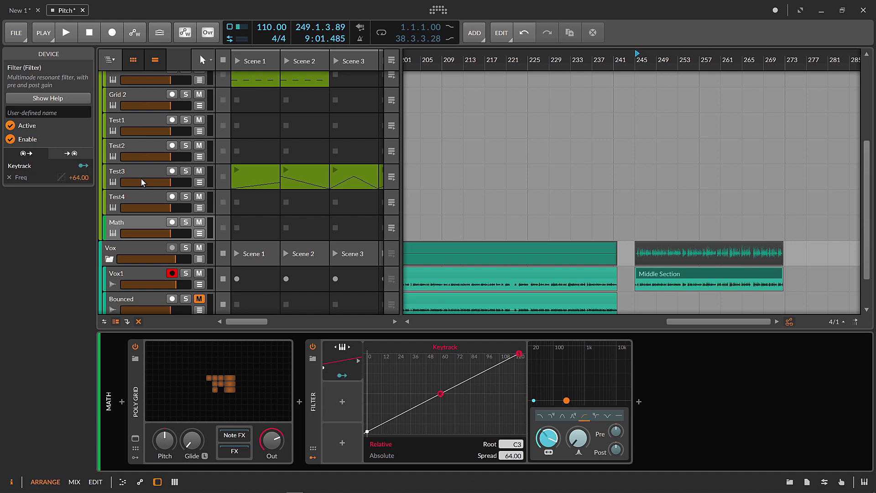